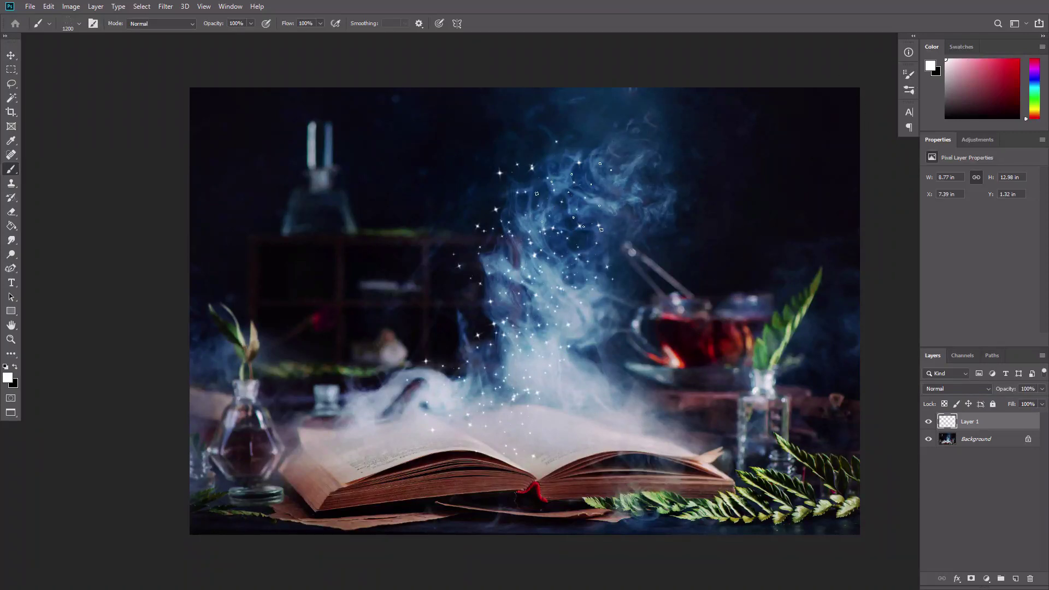
# Paint white sparkles over the smoke and open book on Layer 1 with the sparkle brush, varying the brush size.
pyautogui.moveTo(503, 379); pyautogui.dragTo(530, 367)
pyautogui.moveTo(453, 377); pyautogui.dragTo(432, 401)
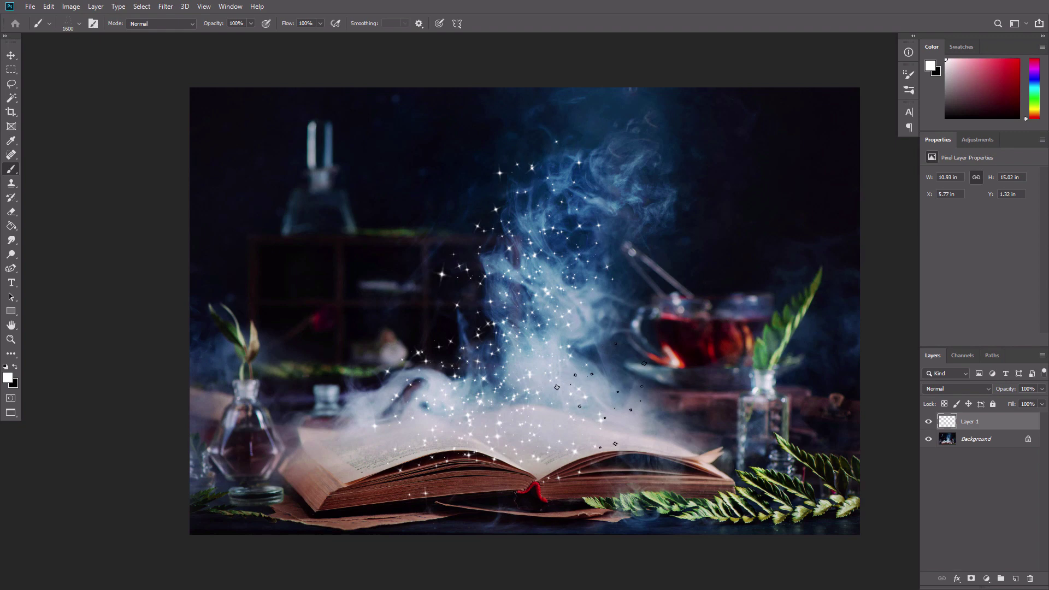
pyautogui.press('[')
pyautogui.moveTo(595, 385); pyautogui.dragTo(565, 402)
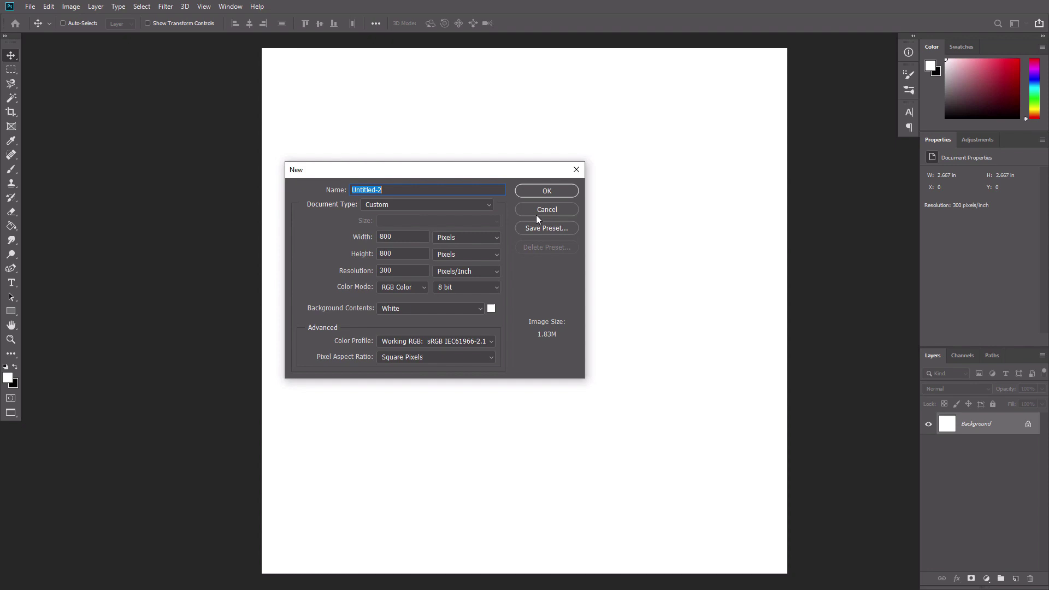
# Create an 800 × 800 pixel, 300 pixels/inch RGB document and fill its background with black.
pyautogui.click(546, 191)
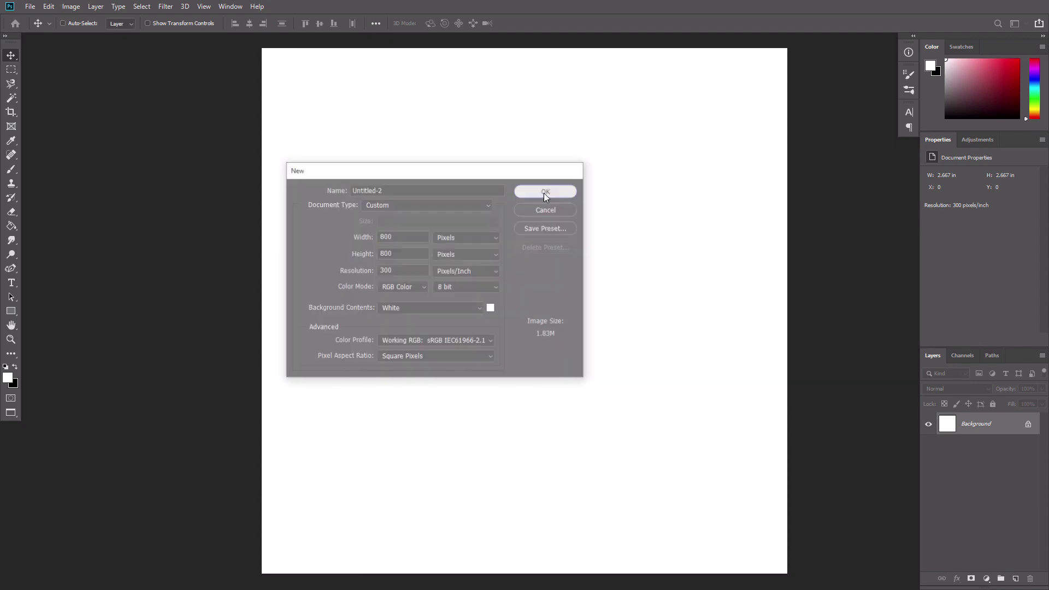
pyautogui.press('g')
pyautogui.press('d')
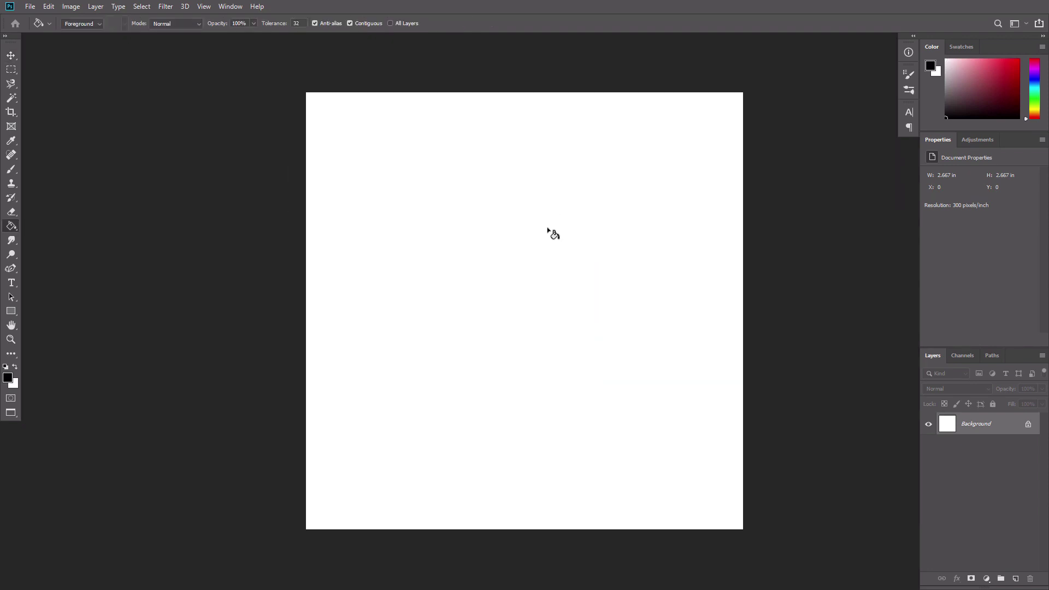
pyautogui.click(536, 258)
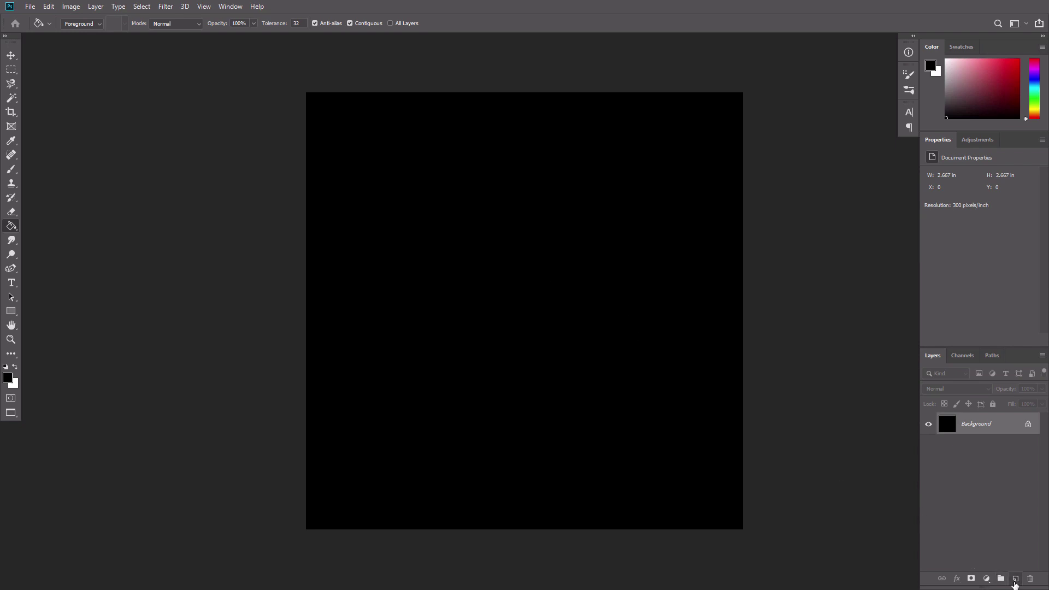
# Add a black-filled layer and apply Add Noise at 100%, Uniform and Monochromatic.
pyautogui.click(1016, 578)
pyautogui.click(616, 365)
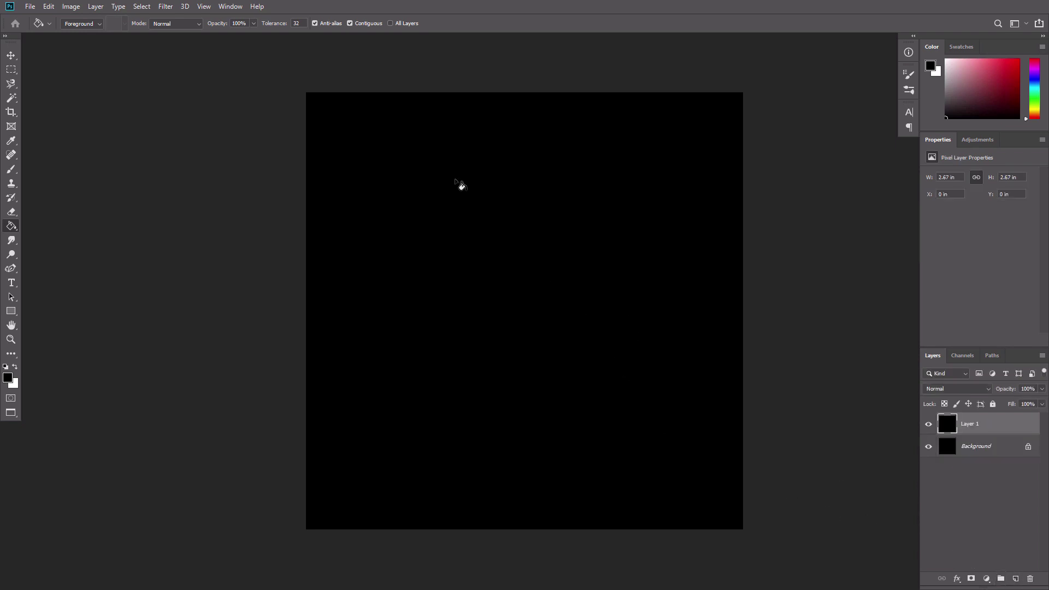
pyautogui.click(166, 7)
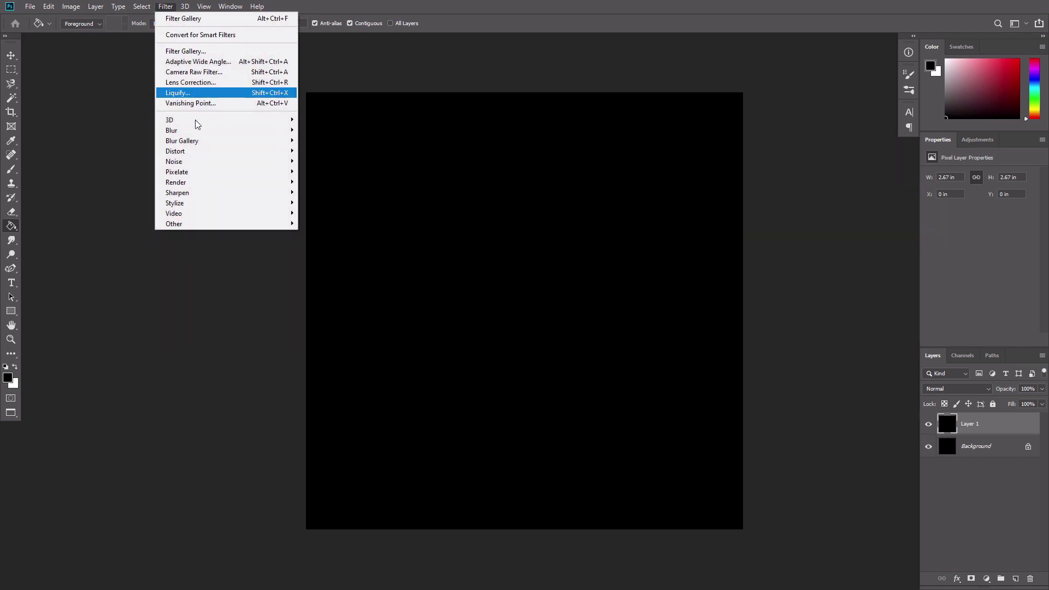
pyautogui.moveTo(195, 162)
pyautogui.click(322, 161)
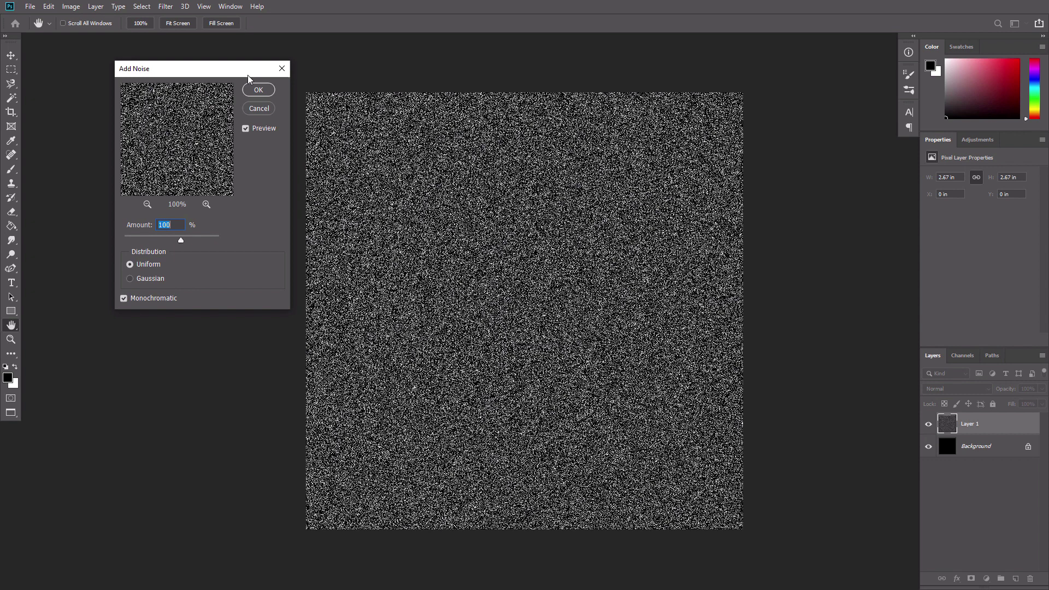
pyautogui.click(258, 90)
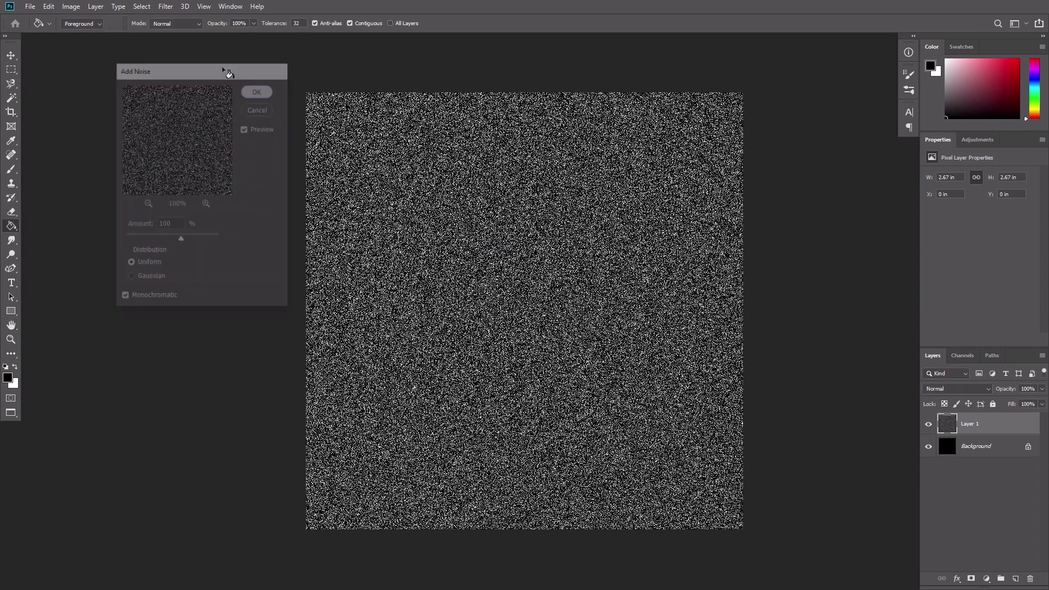
# Apply the Watercolor filter to the noise layer with Brush Detail 1, Shadow Intensity 0 and Texture 1.
pyautogui.click(166, 10)
pyautogui.click(174, 46)
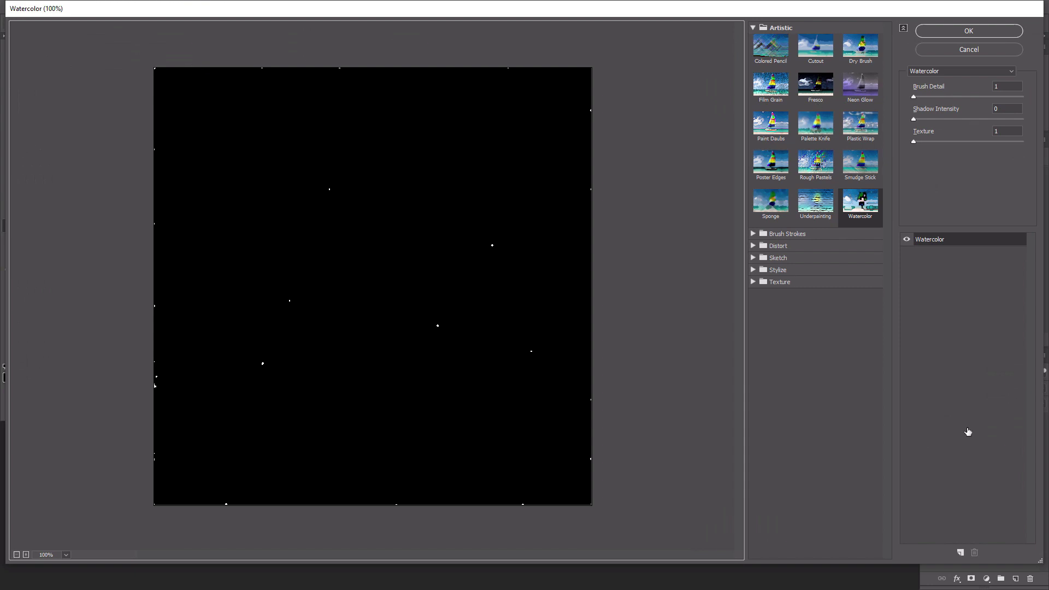
pyautogui.press('Return')
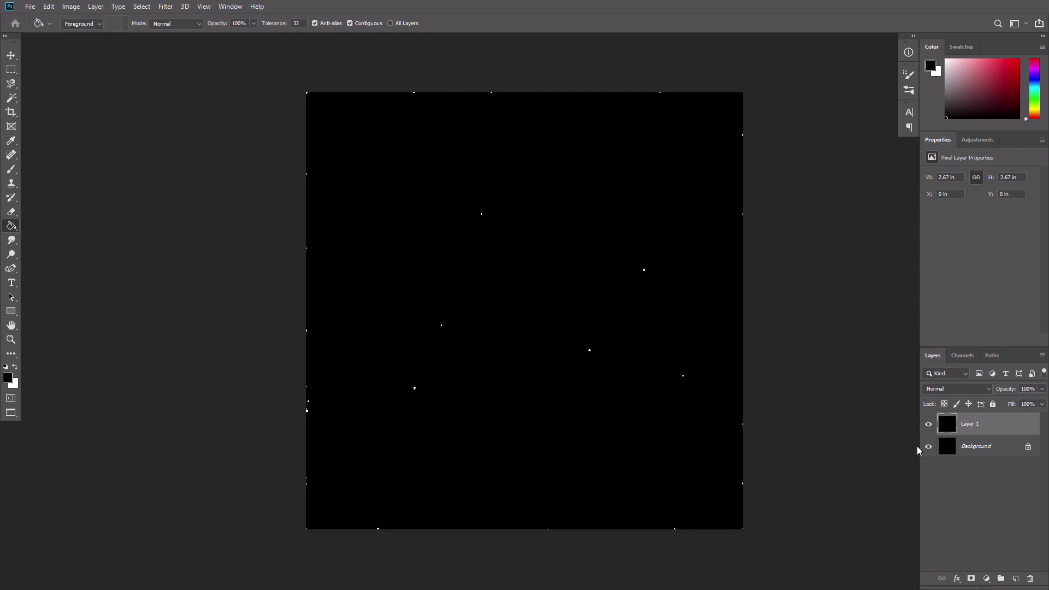
# Duplicate the filtered layer, and hide the original and rename it "tiny speckles".
pyautogui.hotkey('ctrl', 'j')
pyautogui.click(927, 447)
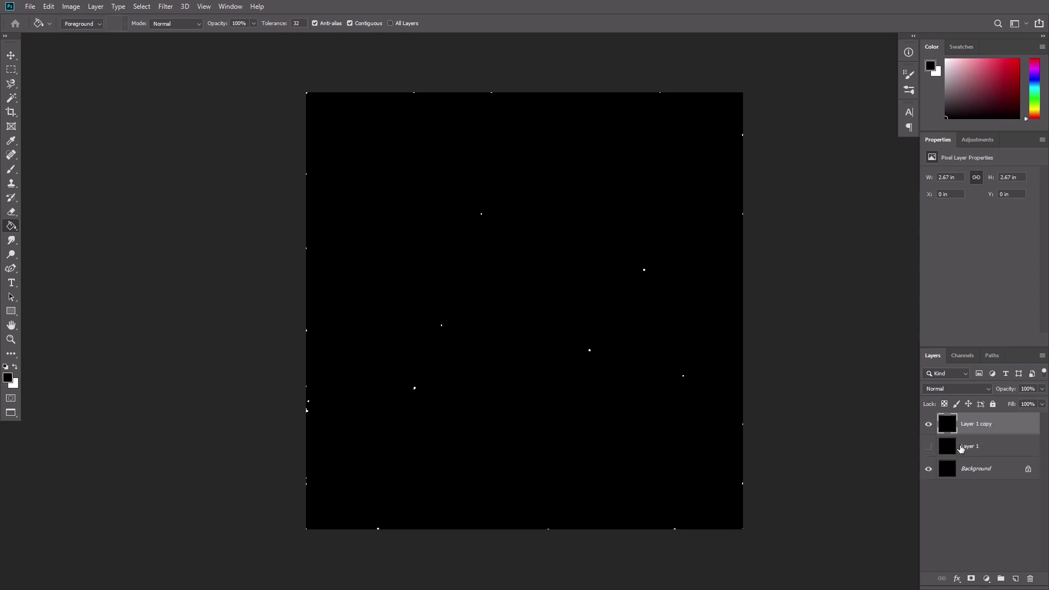
pyautogui.doubleClick(963, 447)
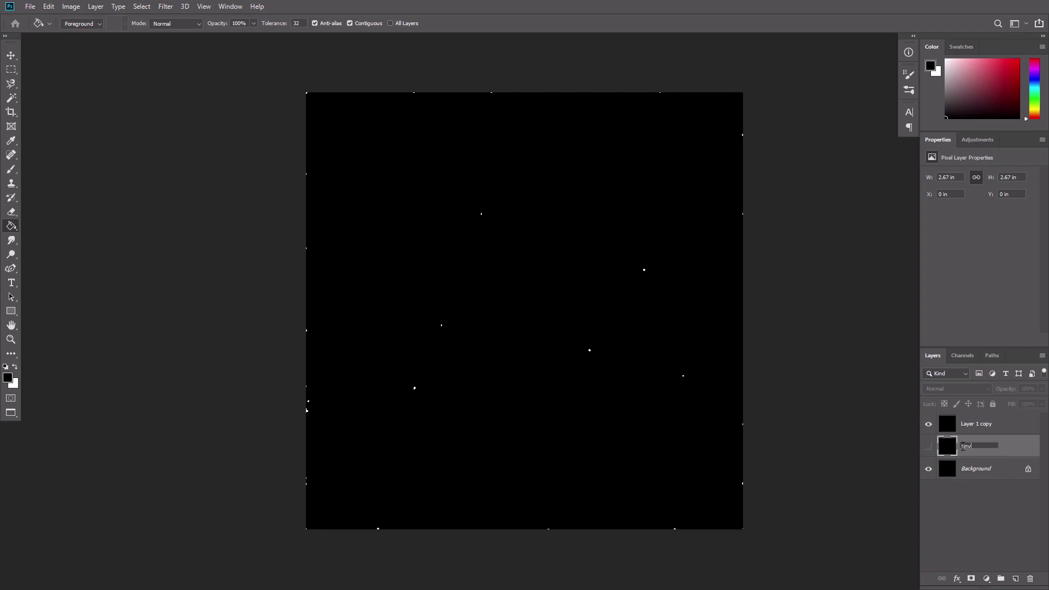
pyautogui.write('tiny speckles')
pyautogui.press('Return')
# Rename the visible duplicate layer as "speckles".
pyautogui.doubleClick(978, 425)
pyautogui.write('speckles')
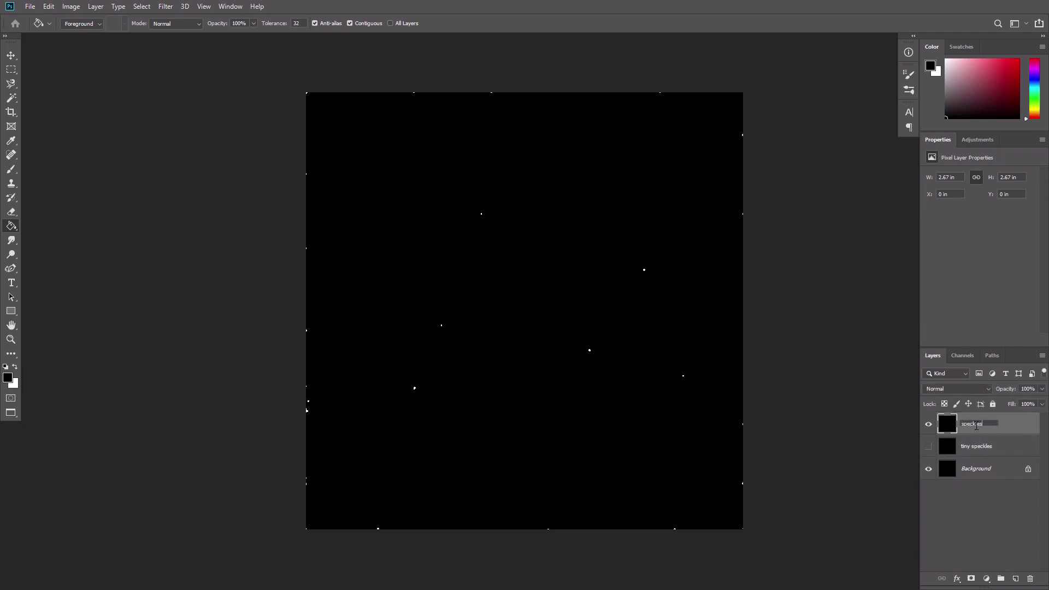
pyautogui.press('Return')
# Lasso the lone speckle near the canvas's right edge, move it slightly up and inward, and deselect.
pyautogui.press('l')
pyautogui.moveTo(671, 363)
pyautogui.mouseDown()
pyautogui.moveTo(695, 380)
pyautogui.moveTo(673, 386)
pyautogui.moveTo(683, 370)
pyautogui.moveTo(680, 361)
pyautogui.mouseUp()
pyautogui.press('v')
pyautogui.hotkey('ctrl', 'd')
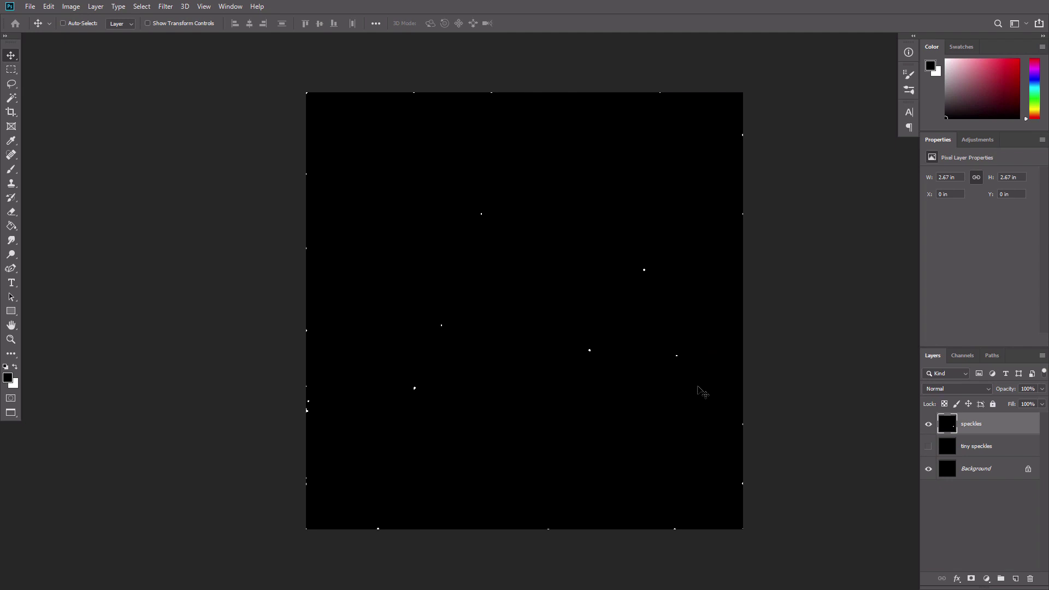
# Scale the speckles layer up to about 8.89 in square and position it so three enlarged speckles lie inside the canvas.
pyautogui.hotkey('ctrl', 't')
pyautogui.hotkey('ctrl', '-')
pyautogui.hotkey('ctrl', '-')
pyautogui.hotkey('ctrl', '-')
pyautogui.moveTo(597, 384); pyautogui.dragTo(692, 480)
pyautogui.moveTo(601, 431); pyautogui.dragTo(721, 551)
pyautogui.moveTo(650, 485); pyautogui.dragTo(609, 440)
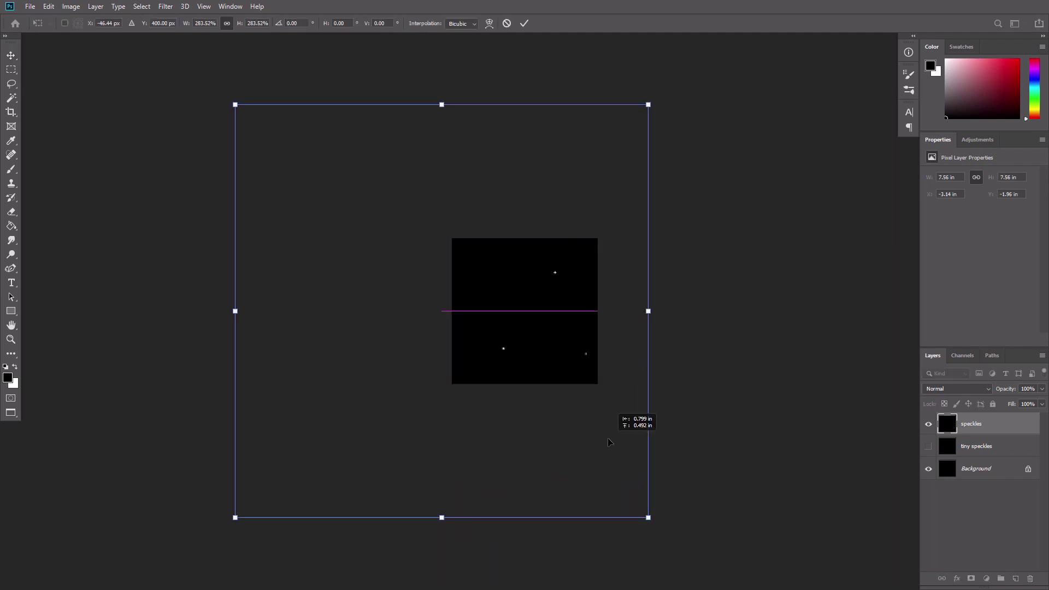
pyautogui.moveTo(615, 494); pyautogui.dragTo(590, 478)
pyautogui.moveTo(637, 527); pyautogui.dragTo(675, 565)
pyautogui.moveTo(619, 493); pyautogui.dragTo(596, 485)
pyautogui.press('Return')
pyautogui.hotkey('ctrl', '+')
pyautogui.hotkey('ctrl', '+')
pyautogui.hotkey('ctrl', '+')
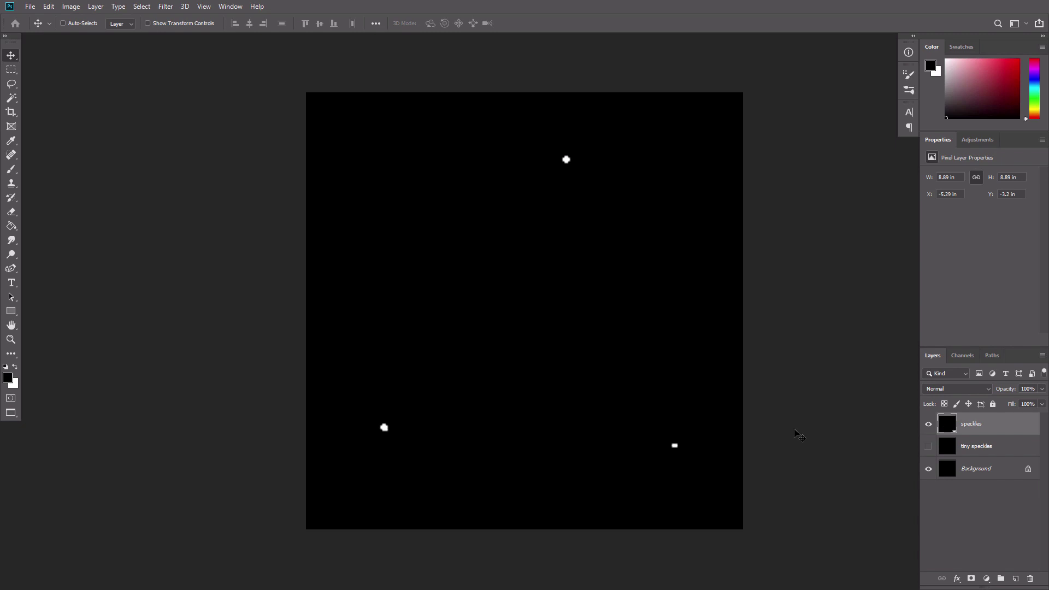
# Crop to the current canvas bounds with Delete Cropped Pixels enabled, trimming the enlarged speckles layer.
pyautogui.press('c')
pyautogui.click(743, 381)
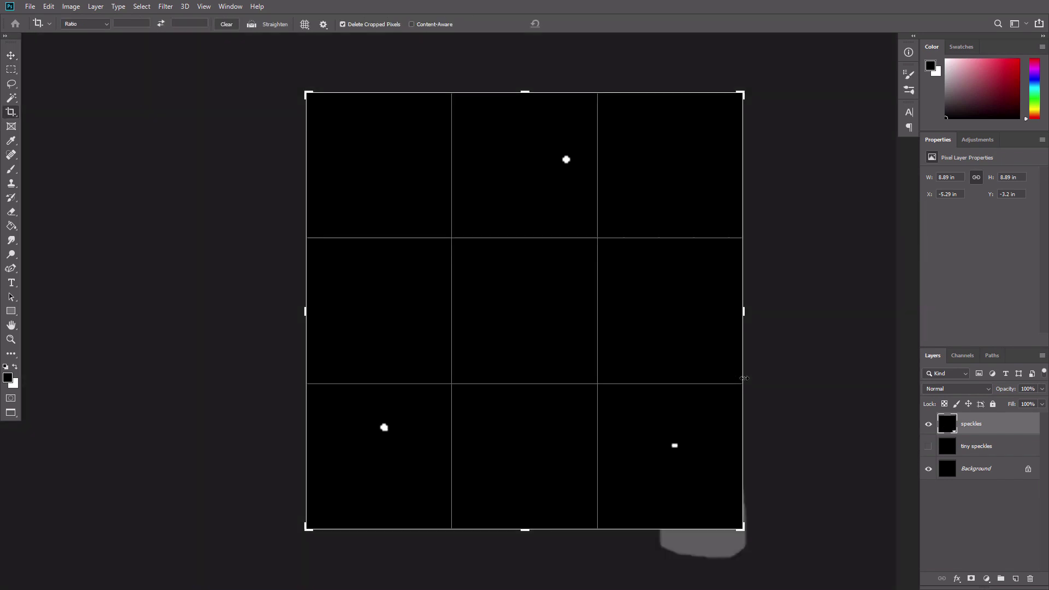
pyautogui.press('Return')
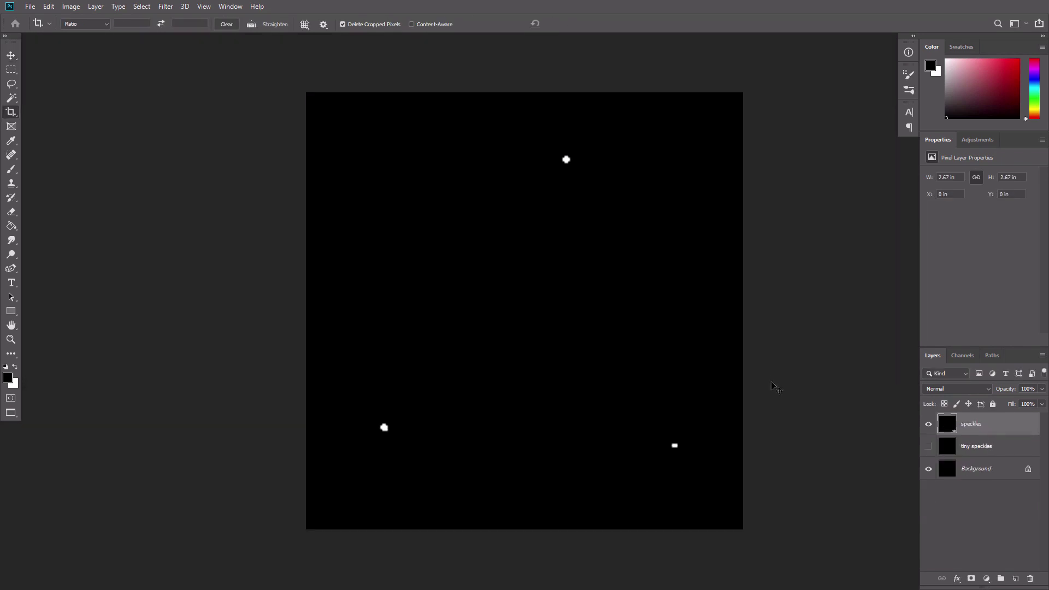
# Set the speckles layer's blend mode to Screen.
pyautogui.press('v')
pyautogui.click(934, 389)
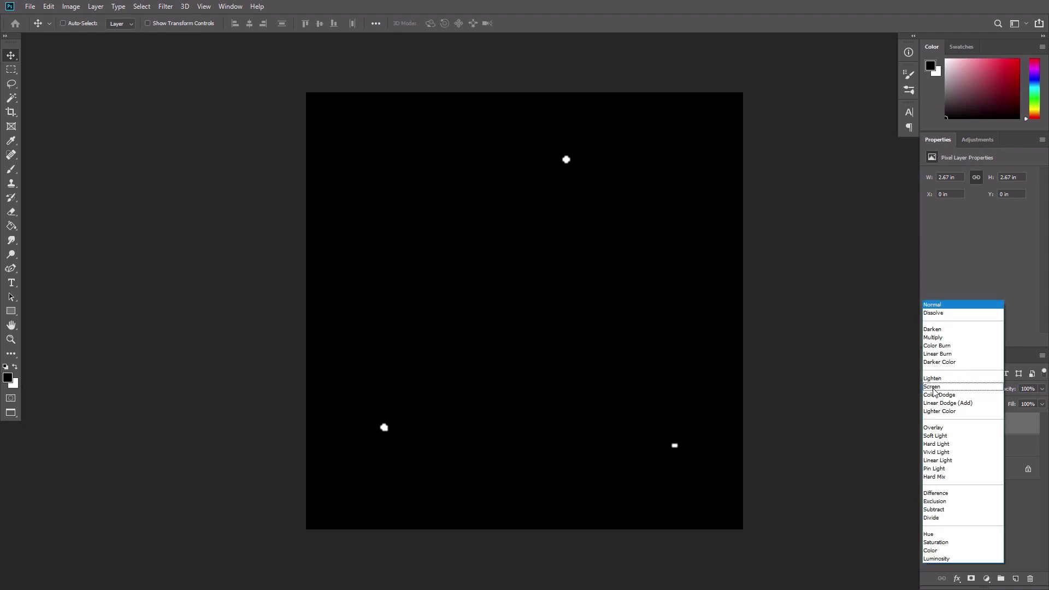
pyautogui.click(932, 387)
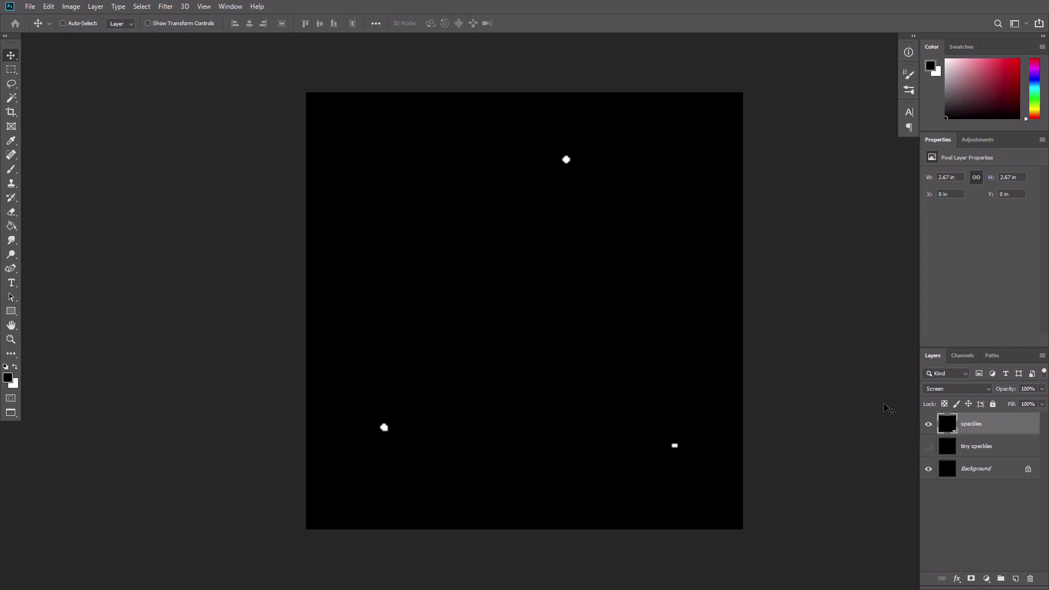
# Duplicate the speckles layer and apply a Gaussian Blur with a radius of 8.0 pixels to the copy.
pyautogui.hotkey('ctrl', 'j')
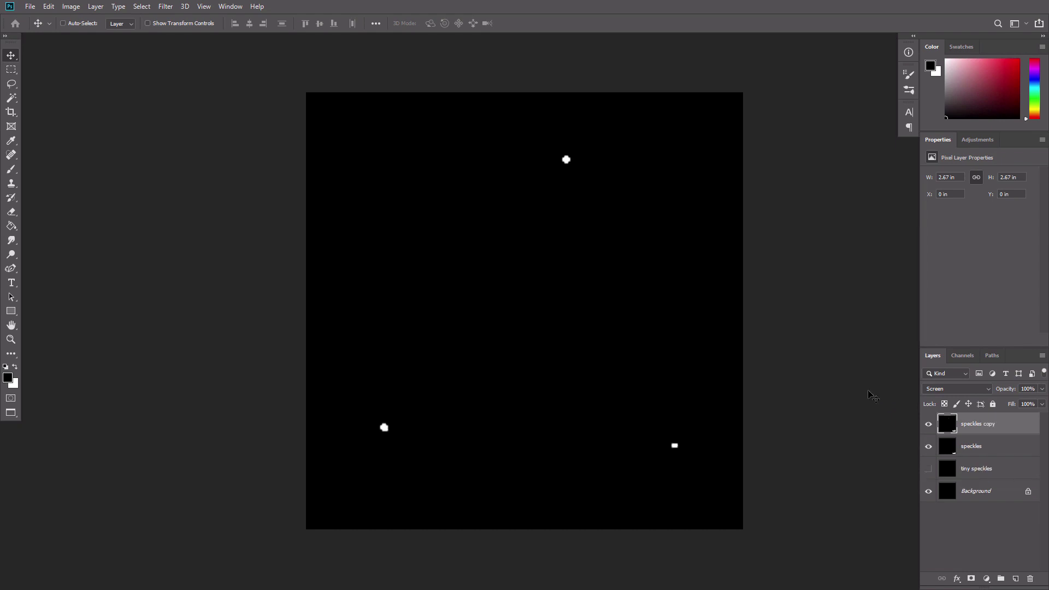
pyautogui.click(166, 6)
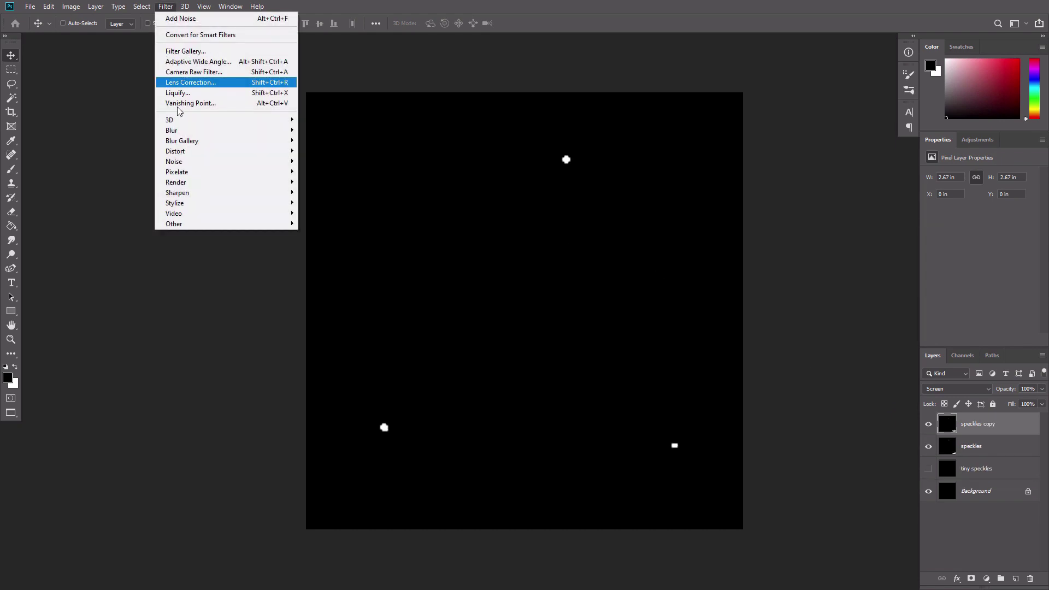
pyautogui.click(327, 171)
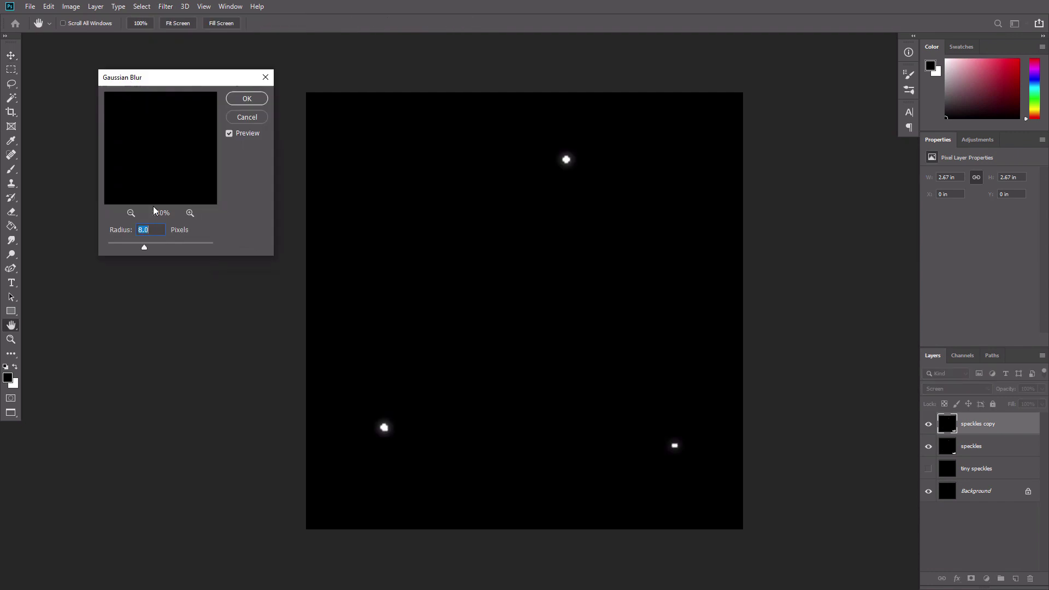
pyautogui.click(247, 99)
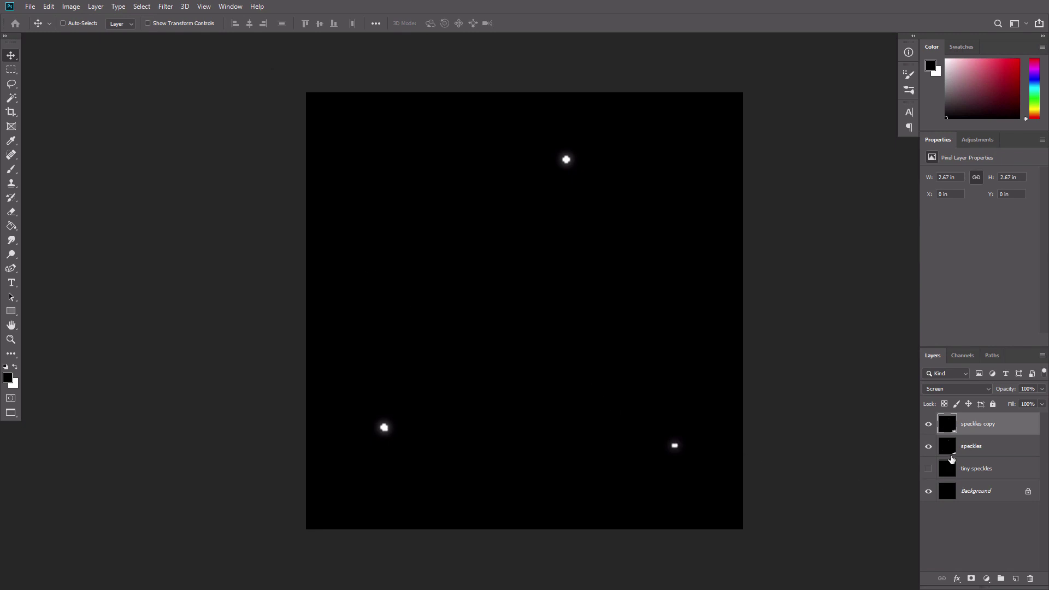
# Apply a Motion Blur at -36° and 141 pixels to a new duplicate of the speckles layer and set its opacity to 30%.
pyautogui.click(978, 447)
pyautogui.hotkey('ctrl', 'j')
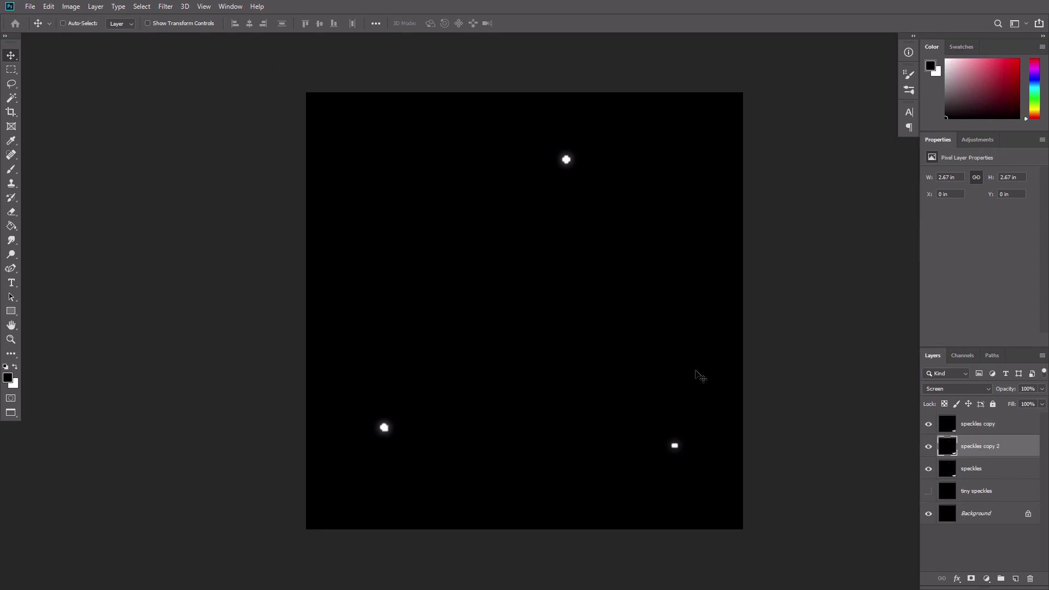
pyautogui.click(165, 6)
pyautogui.moveTo(180, 134)
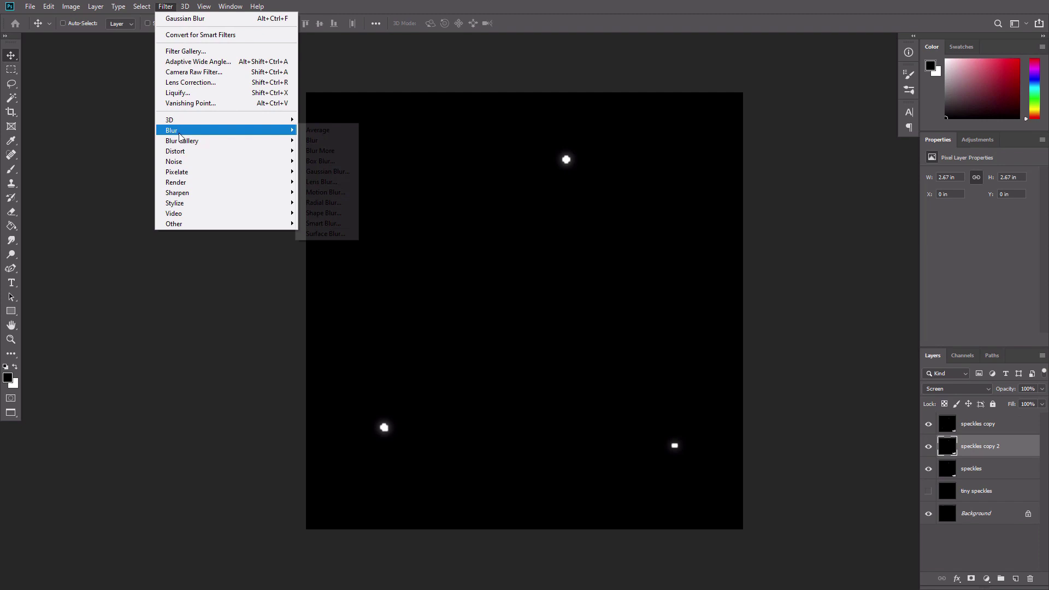
pyautogui.click(325, 192)
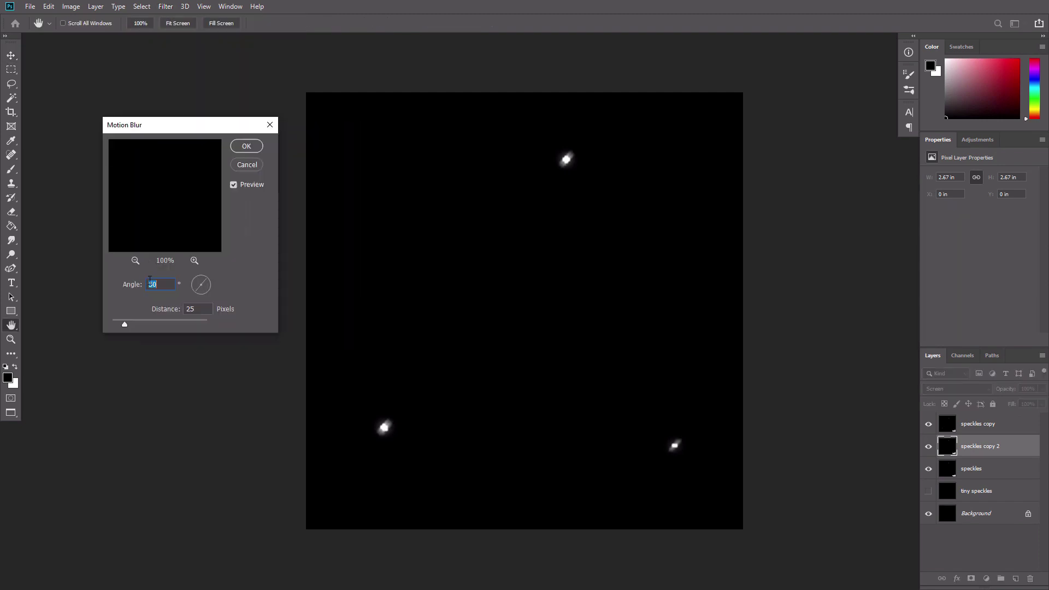
pyautogui.click(198, 281)
pyautogui.moveTo(123, 325); pyautogui.dragTo(148, 325)
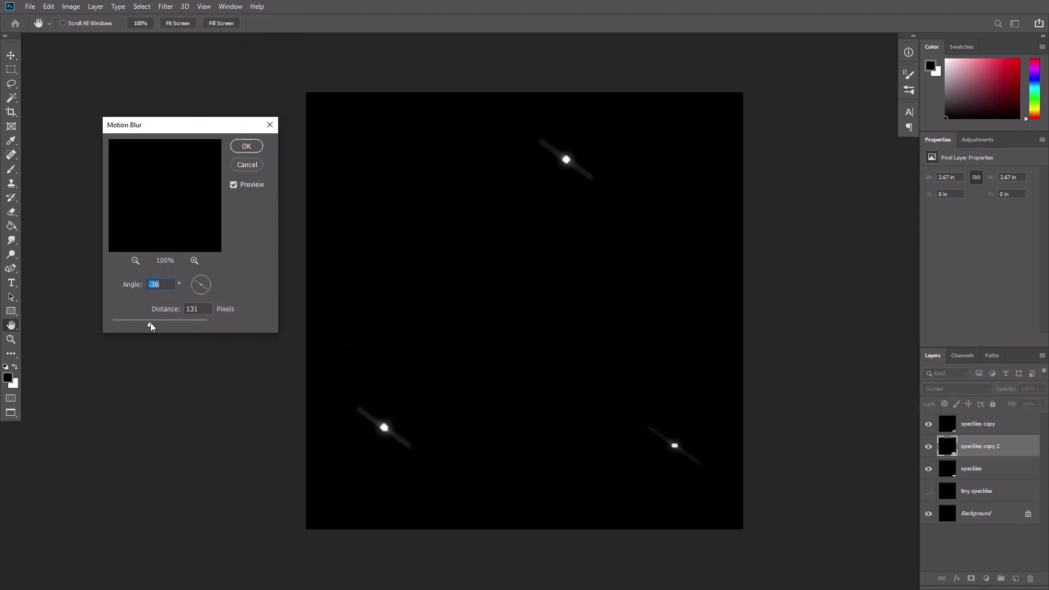
pyautogui.press('Return')
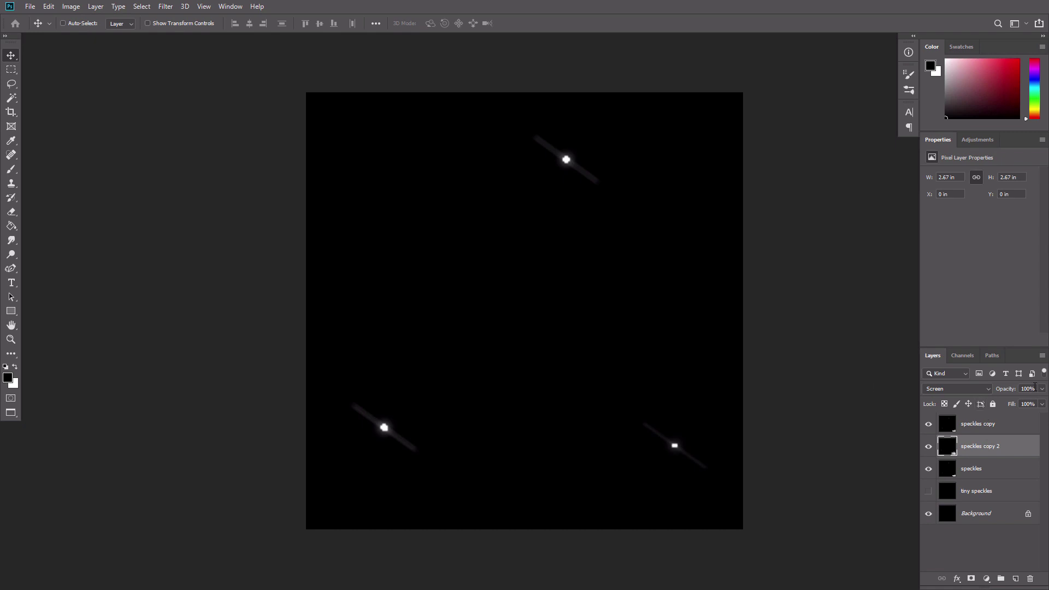
pyautogui.write('30')
pyautogui.press('Return')
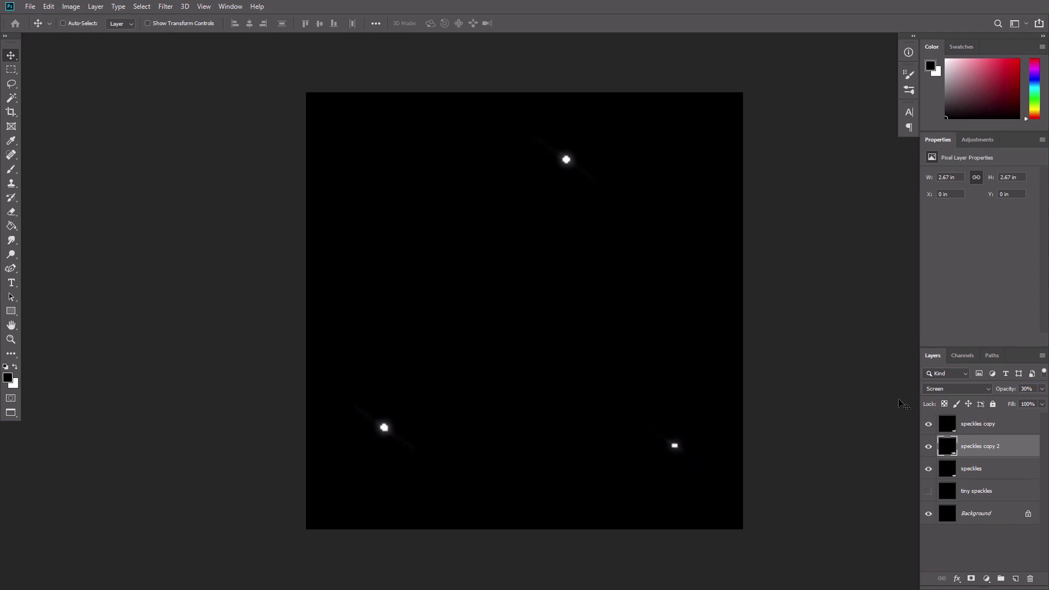
# Motion-blur another duplicate of the speckles layer at -36° and 78 pixels, and set its opacity to 50%.
pyautogui.click(965, 470)
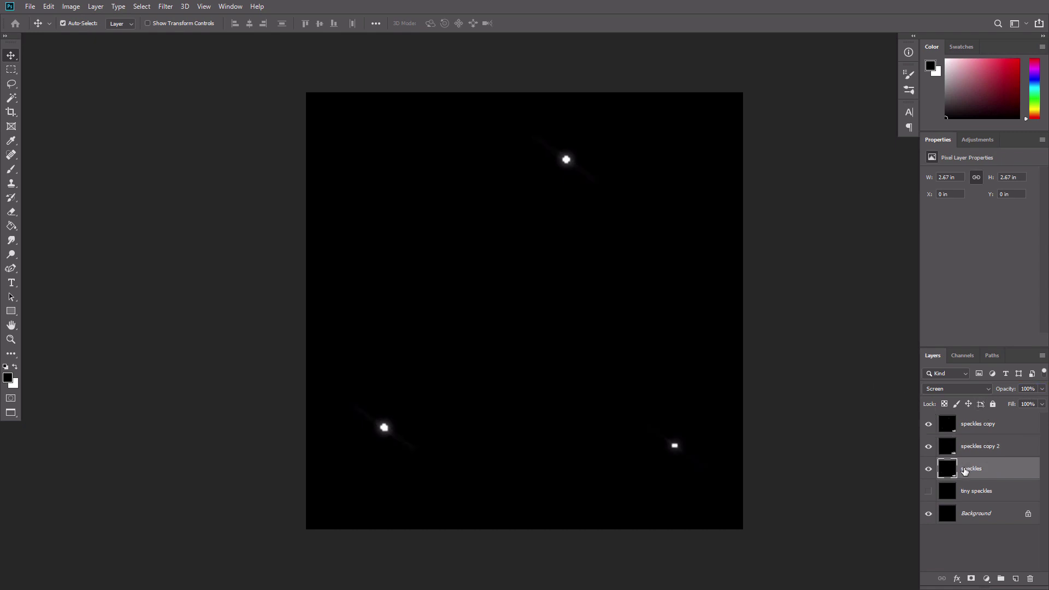
pyautogui.hotkey('ctrl', 'j')
pyautogui.click(165, 6)
pyautogui.click(314, 204)
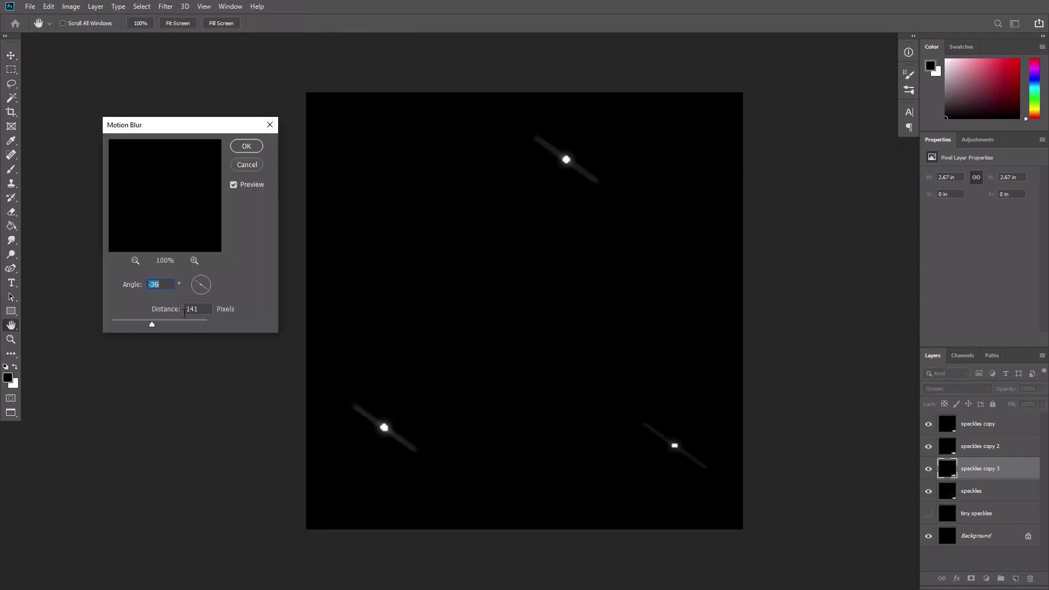
pyautogui.moveTo(152, 324); pyautogui.dragTo(140, 326)
pyautogui.click(246, 153)
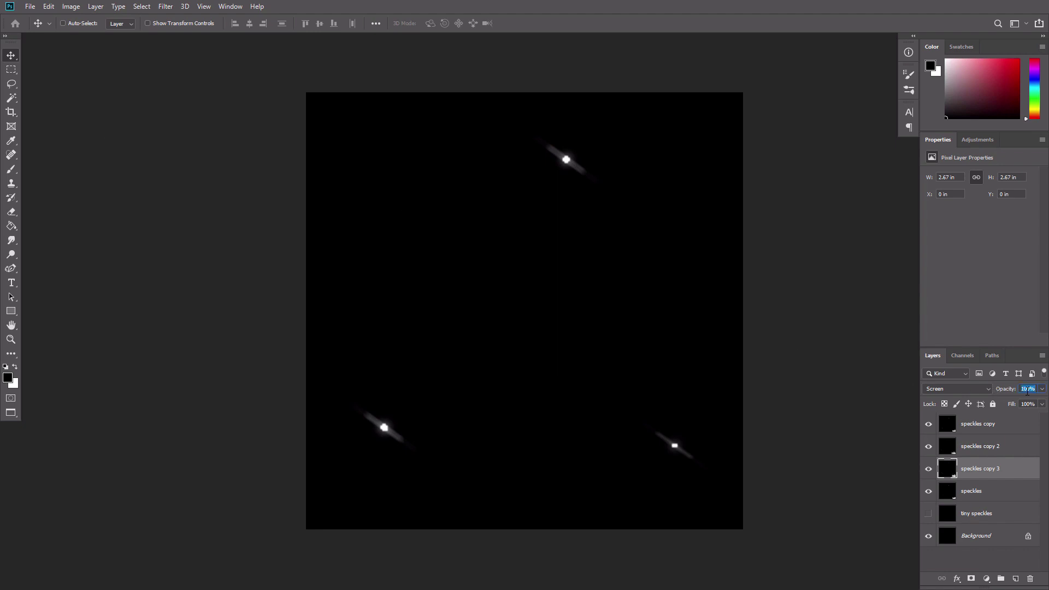
pyautogui.write('50')
pyautogui.press('Return')
# Duplicate the speckles layer and apply a Motion Blur at -36° and 23 pixels to the copy.
pyautogui.click(977, 490)
pyautogui.hotkey('ctrl', 'j')
pyautogui.click(164, 7)
pyautogui.moveTo(171, 130)
pyautogui.click(322, 192)
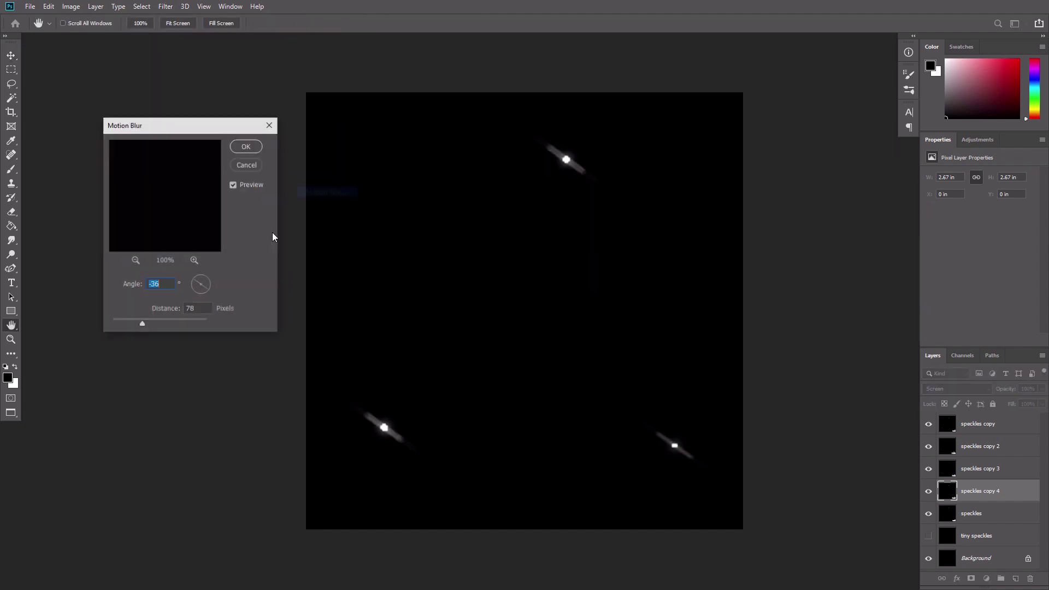
pyautogui.moveTo(143, 327); pyautogui.dragTo(123, 323)
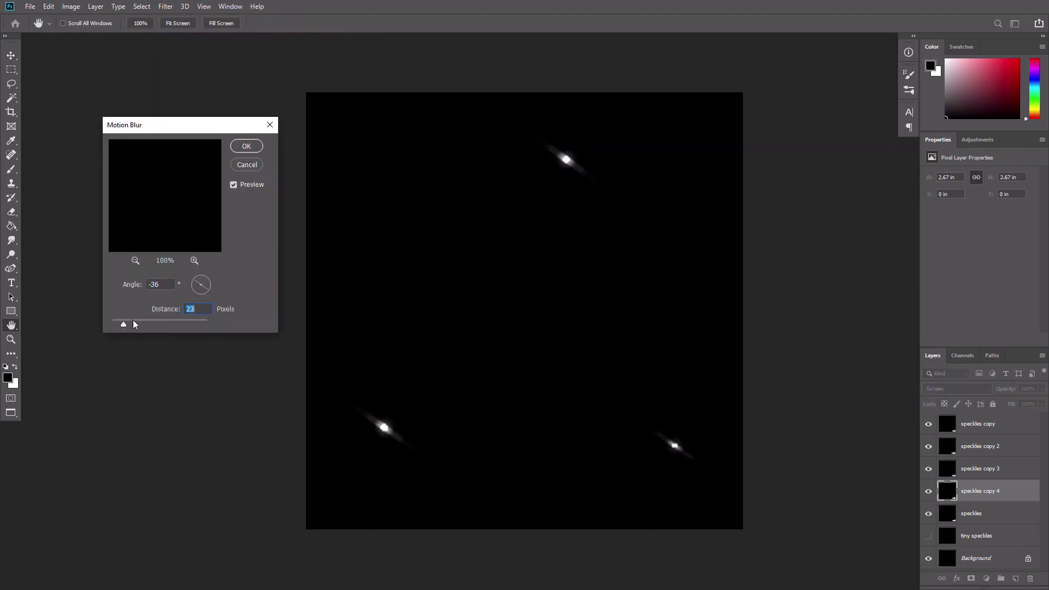
pyautogui.click(246, 146)
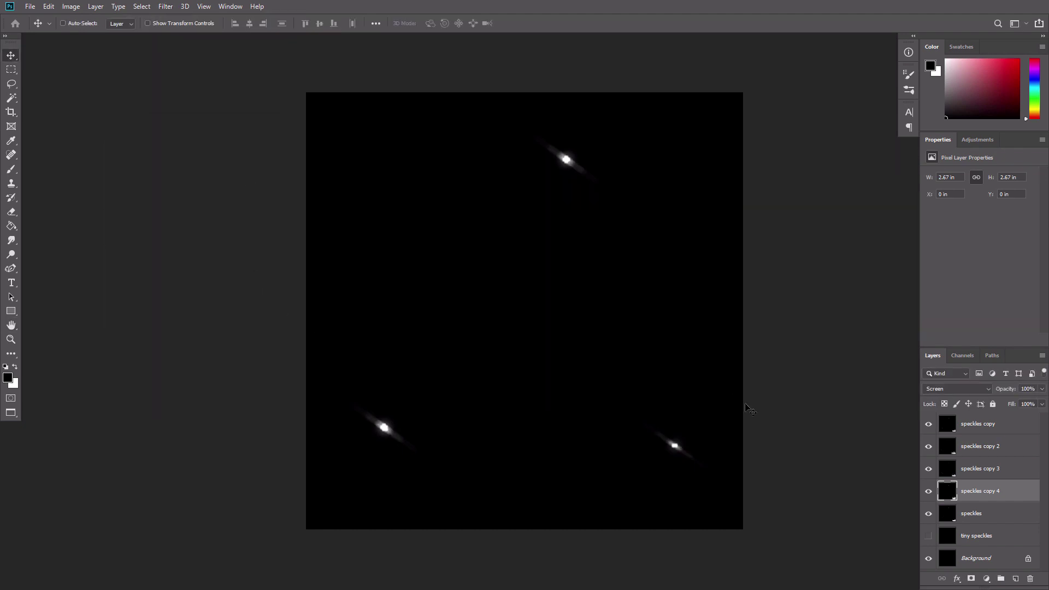
# Duplicate the speckles layer again, apply a Motion Blur at 51° to the copy, and reduce its opacity.
pyautogui.click(970, 513)
pyautogui.hotkey('ctrl', 'j')
pyautogui.click(166, 7)
pyautogui.moveTo(171, 130)
pyautogui.click(322, 192)
pyautogui.moveTo(193, 279); pyautogui.dragTo(208, 276)
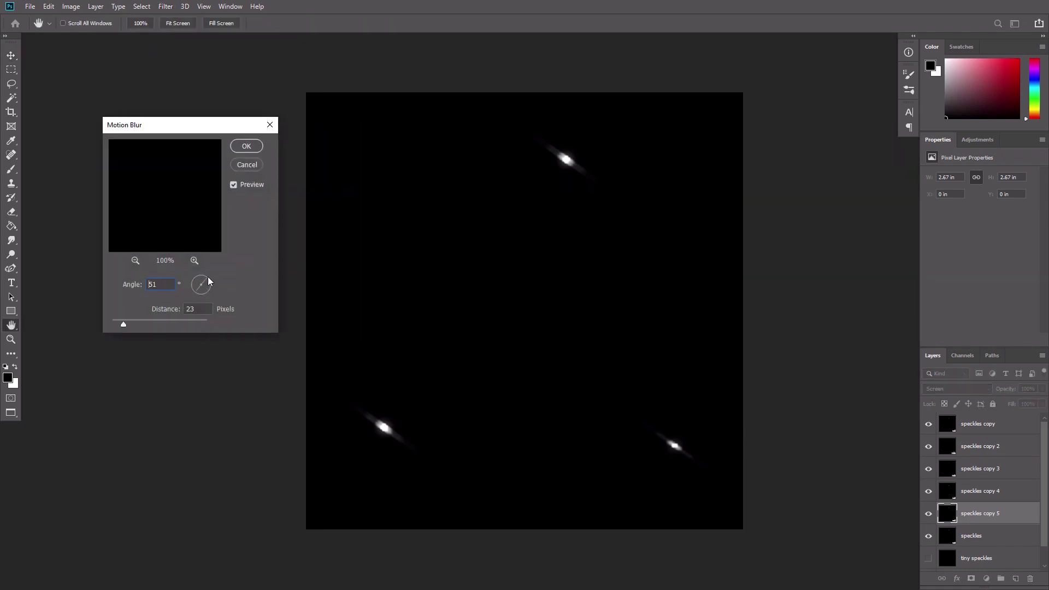
pyautogui.moveTo(149, 323); pyautogui.dragTo(147, 322)
pyautogui.click(237, 146)
pyautogui.click(1025, 389)
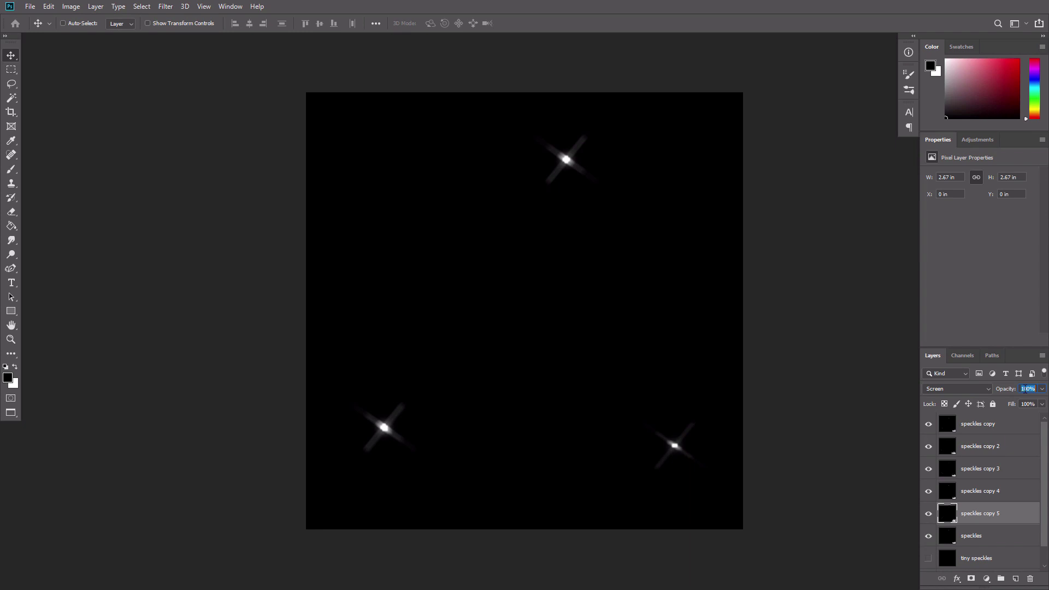
pyautogui.write('3')
# Apply a Motion Blur at 51° with a slightly shorter distance to another duplicate of the speckles layer.
pyautogui.hotkey('ctrl', 'j')
pyautogui.click(166, 6)
pyautogui.moveTo(253, 145)
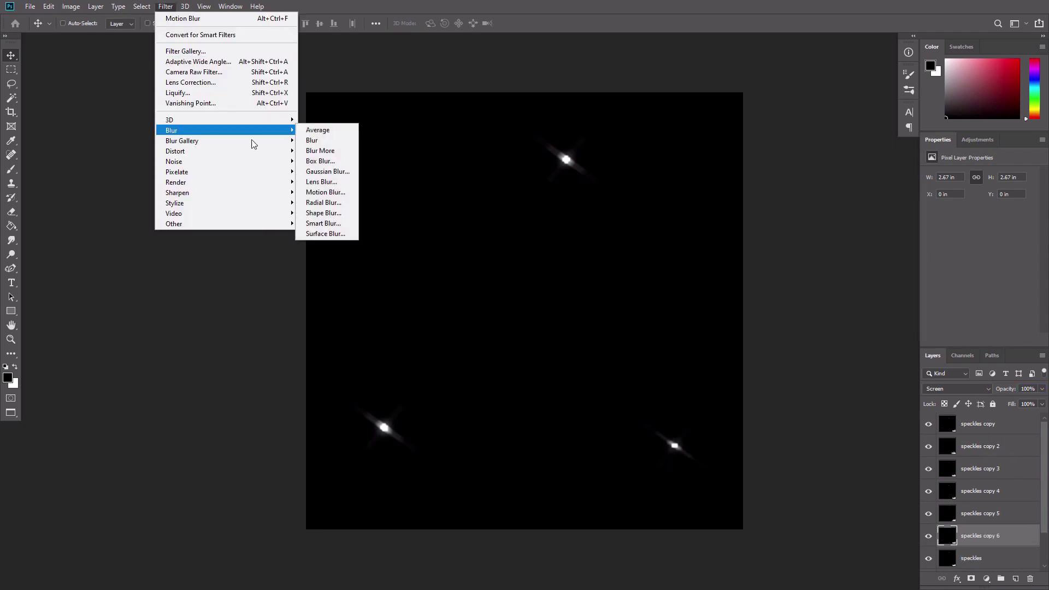
pyautogui.click(322, 192)
pyautogui.moveTo(145, 323); pyautogui.dragTo(139, 320)
pyautogui.press('Return')
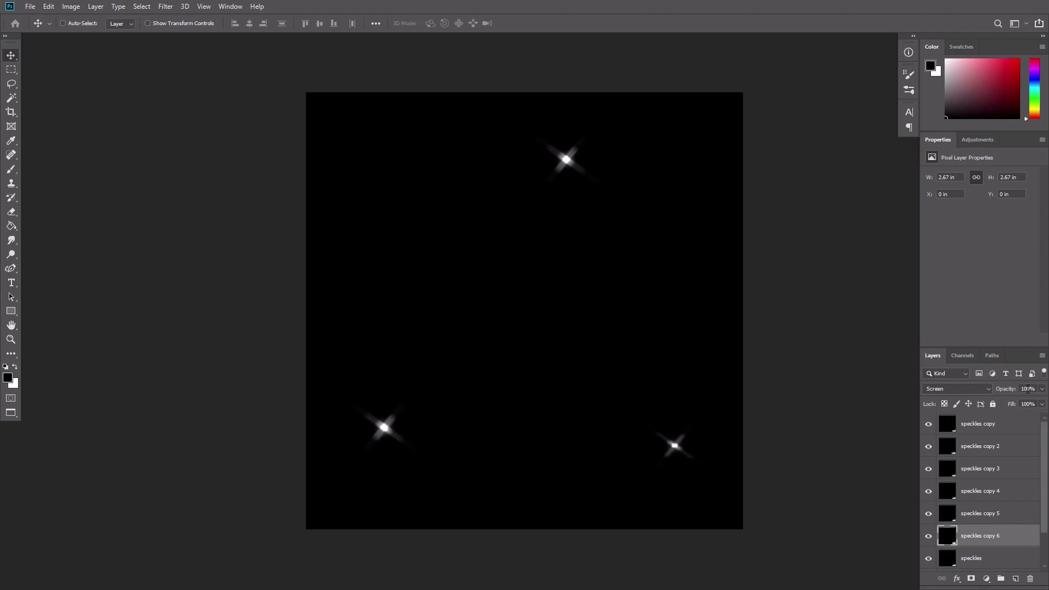
# Motion-blur one more speckles duplicate at 51° with a much shorter distance to brighten the sparkle centres.
pyautogui.hotkey('ctrl', 'j')
pyautogui.click(166, 6)
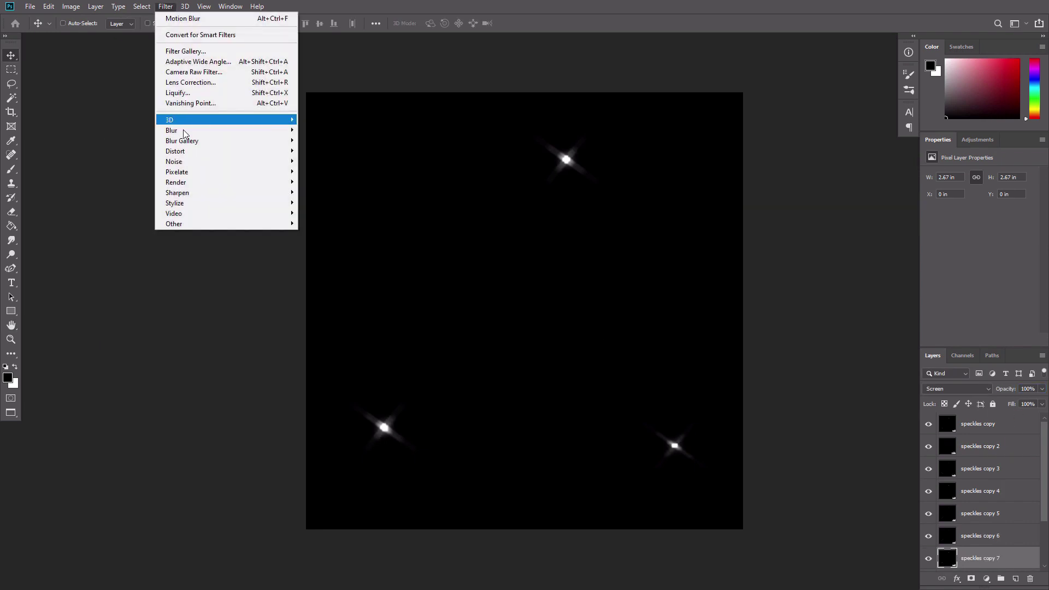
pyautogui.moveTo(253, 145)
pyautogui.click(322, 192)
pyautogui.moveTo(137, 324); pyautogui.dragTo(124, 324)
pyautogui.click(248, 146)
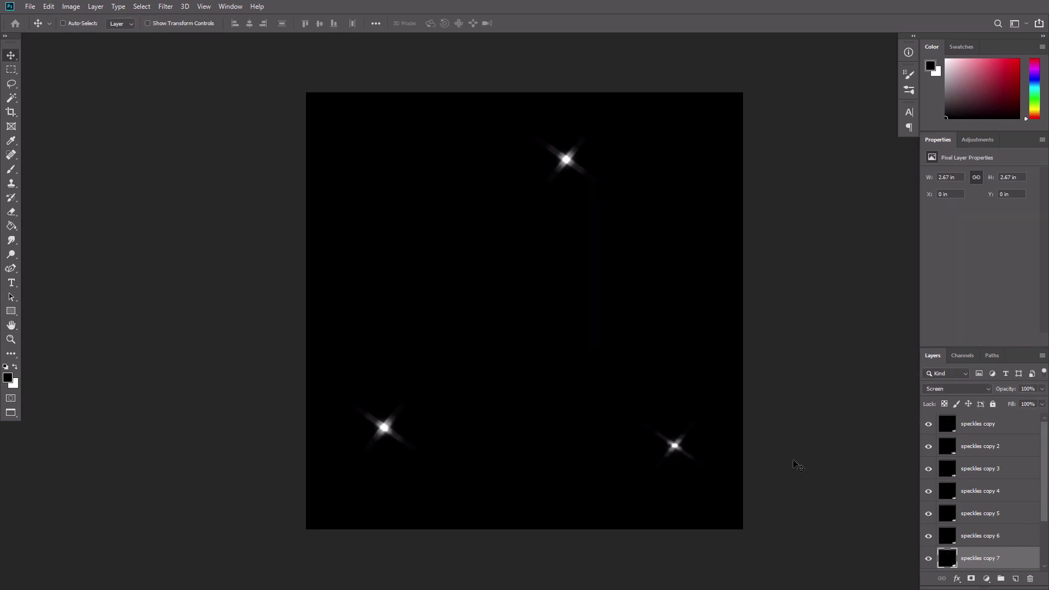
# Merge the speckles layer with all its blurred copies and set the merged layer's blend mode to Screen.
pyautogui.scroll(-3, 991, 504)
pyautogui.click(994, 507)
pyautogui.click(995, 495)
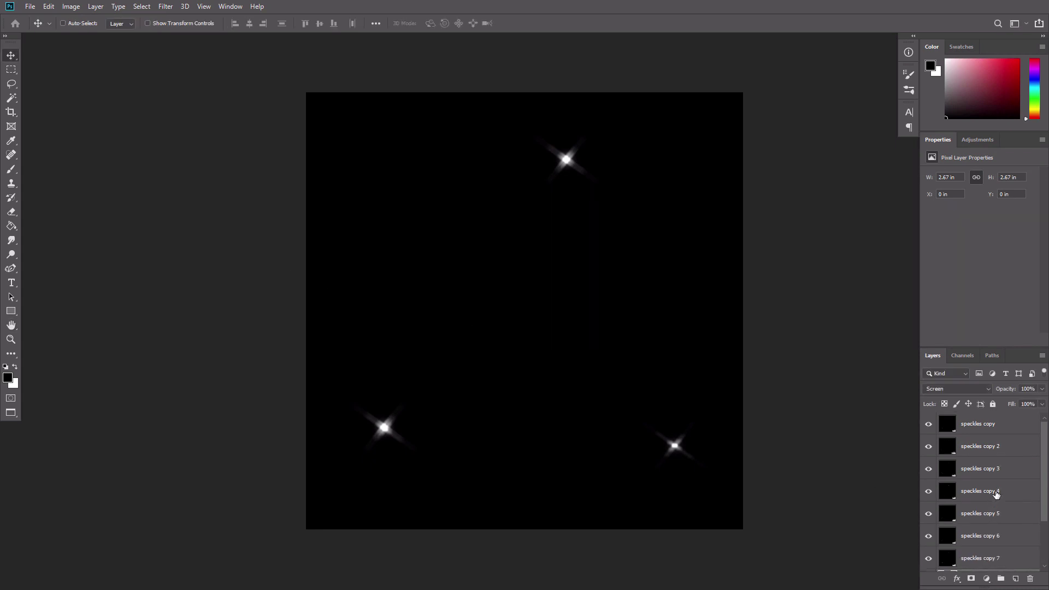
pyautogui.scroll(3, 1007, 431)
pyautogui.keyDown('shift'); pyautogui.click(1006, 430); pyautogui.keyUp('shift')
pyautogui.hotkey('ctrl', 'e')
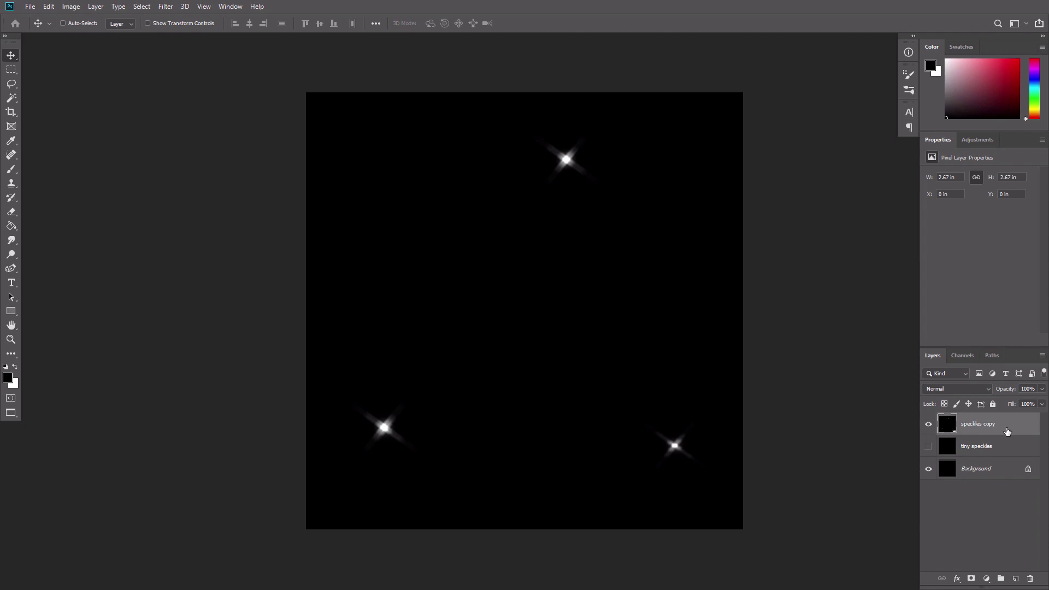
pyautogui.click(971, 390)
pyautogui.click(970, 390)
# Duplicate the merged sparkle layer, then scale it down to about 1.97 in wide and rotate it towards the canvas's upper left.
pyautogui.hotkey('ctrl', 'j')
pyautogui.hotkey('ctrl', 't')
pyautogui.moveTo(742, 527); pyautogui.dragTo(578, 342)
pyautogui.moveTo(614, 329); pyautogui.dragTo(636, 285)
pyautogui.moveTo(573, 267); pyautogui.dragTo(589, 298)
pyautogui.moveTo(663, 313); pyautogui.dragTo(670, 282)
pyautogui.moveTo(633, 310); pyautogui.dragTo(606, 318)
pyautogui.moveTo(577, 308); pyautogui.dragTo(584, 316)
pyautogui.press('Return')
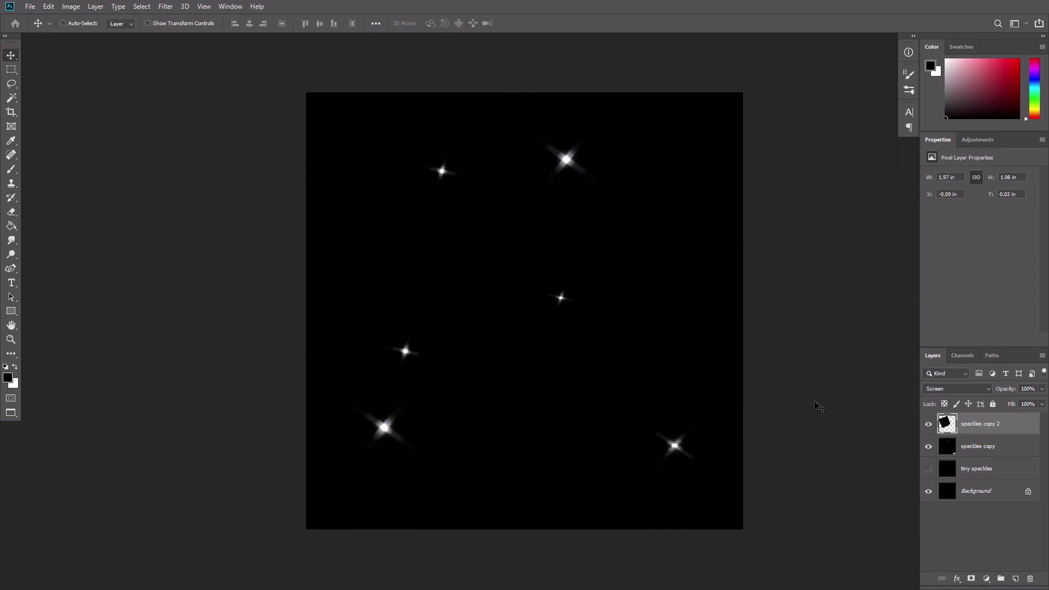
# Duplicate the reduced sparkle layer and move it to the lower right of the canvas, rotated to a different angle.
pyautogui.hotkey('ctrl', 'j')
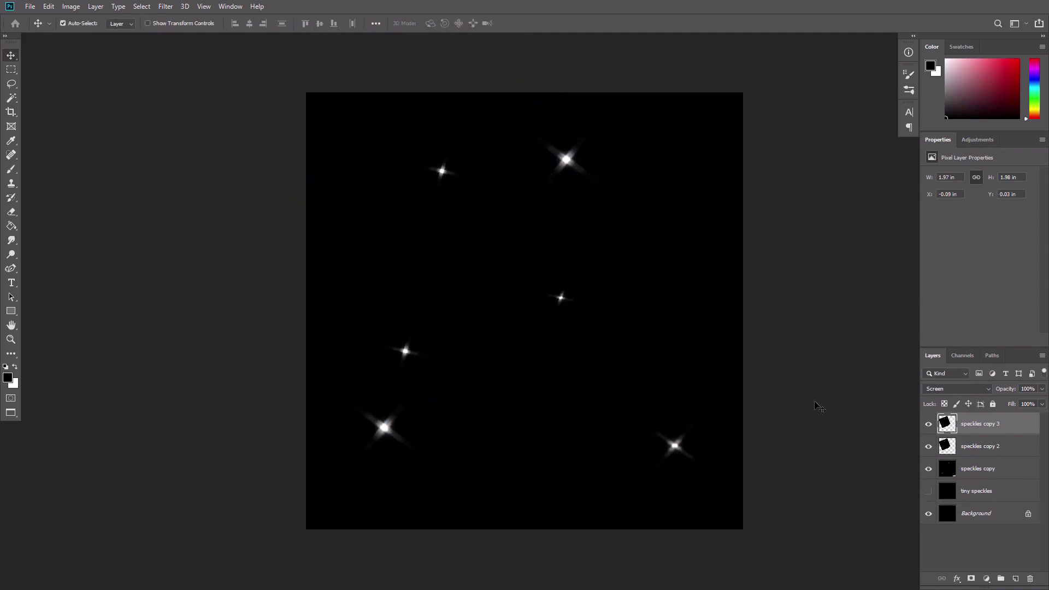
pyautogui.hotkey('ctrl', 't')
pyautogui.moveTo(540, 313); pyautogui.dragTo(645, 421)
pyautogui.moveTo(733, 211); pyautogui.dragTo(781, 368)
pyautogui.moveTo(665, 360); pyautogui.dragTo(638, 256)
pyautogui.press('Return')
# Add another duplicate of the small sparkles, rotated and repositioned to fill the gaps around the canvas centre.
pyautogui.hotkey('ctrl', 'j')
pyautogui.hotkey('ctrl', 't')
pyautogui.moveTo(776, 304); pyautogui.dragTo(735, 201)
pyautogui.moveTo(709, 260); pyautogui.dragTo(625, 301)
pyautogui.press('Return')
pyautogui.hotkey('ctrl', 't')
pyautogui.press('Return')
pyautogui.moveTo(749, 357); pyautogui.dragTo(689, 441)
pyautogui.hotkey('ctrl', 't')
pyautogui.press('Return')
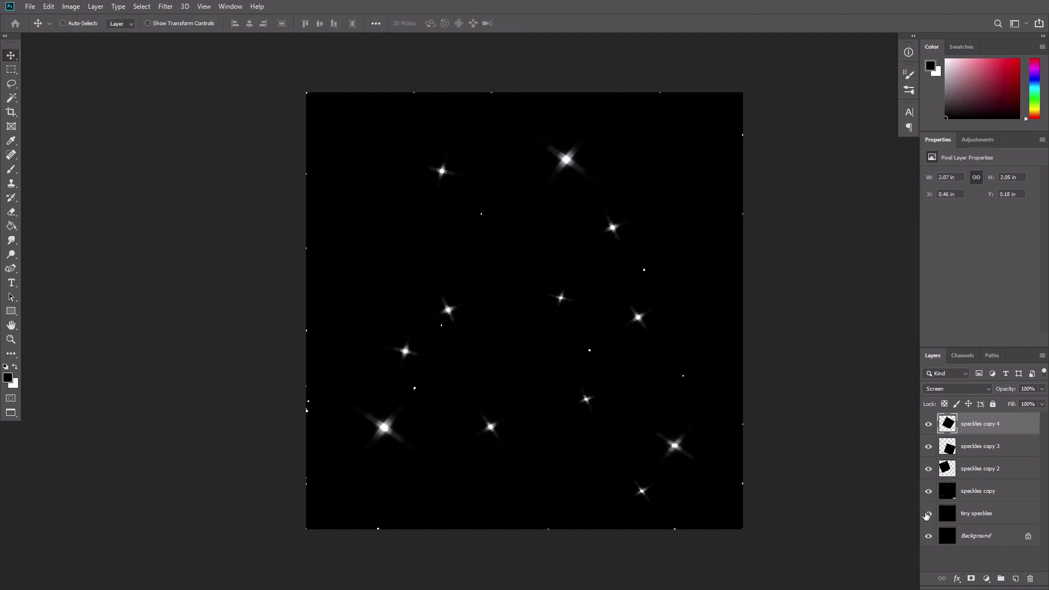
# Show the tiny speckles layer and paint black over its specks along the canvas edges.
pyautogui.click(972, 514)
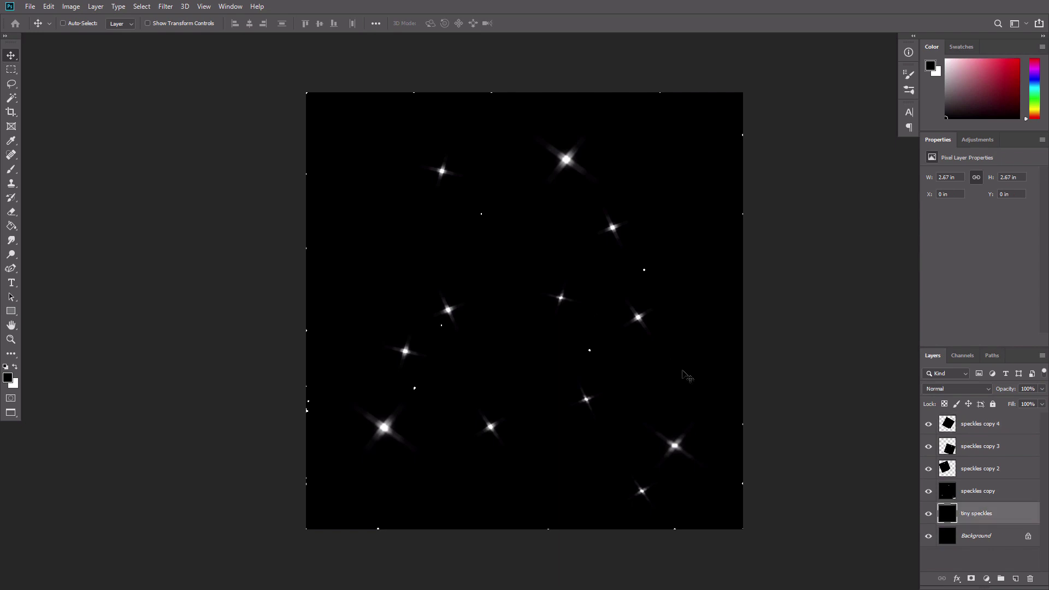
pyautogui.press('b')
pyautogui.moveTo(305, 187)
pyautogui.mouseDown()
pyautogui.moveTo(306, 429)
pyautogui.moveTo(575, 544)
pyautogui.moveTo(782, 511)
pyautogui.mouseUp()
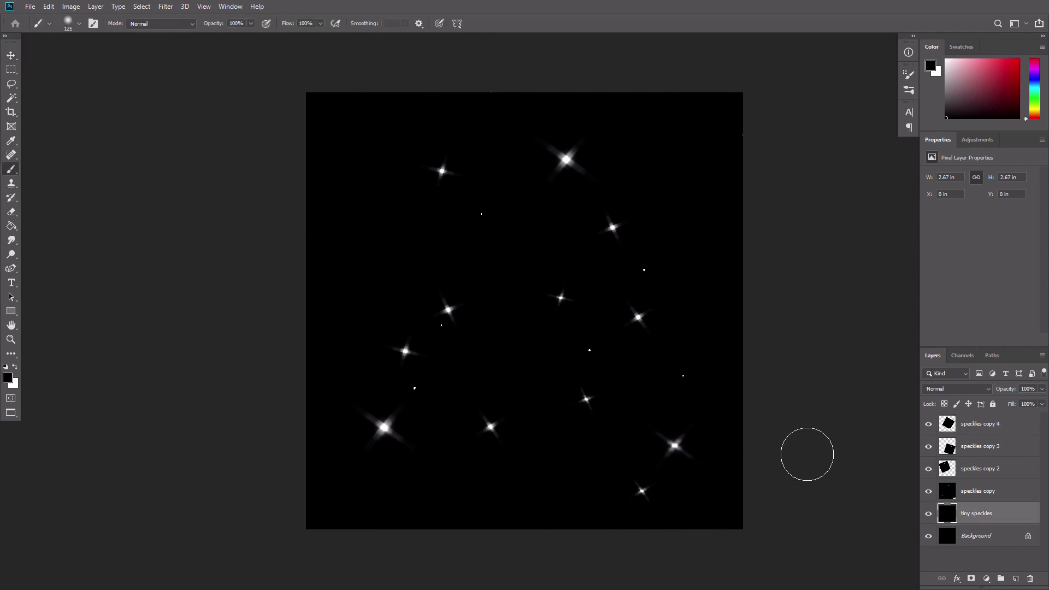
# Flatten the image and invert its colours to get black sparkles on white.
pyautogui.rightClick(1003, 515)
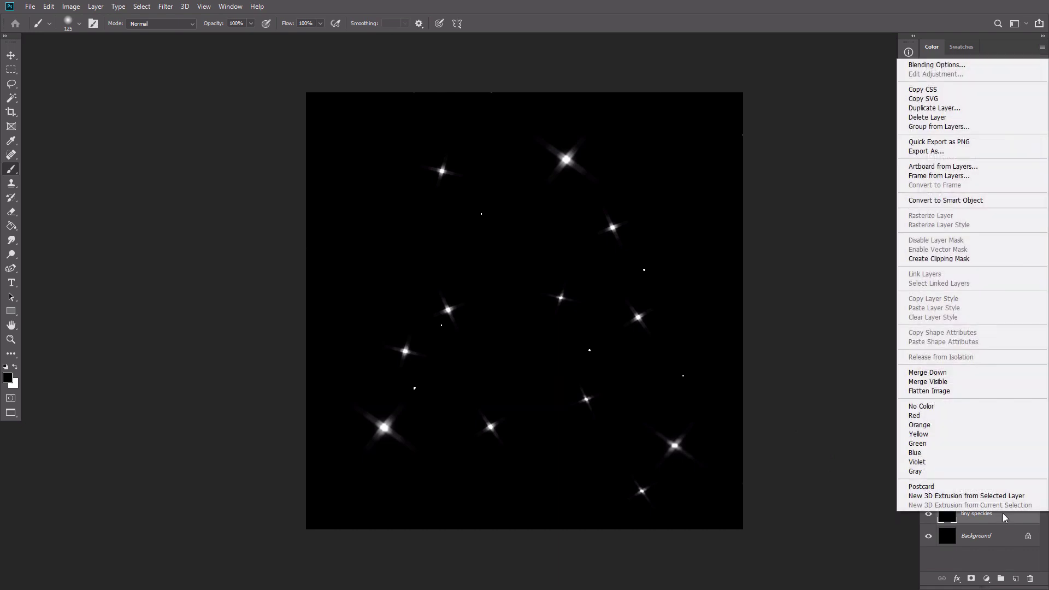
pyautogui.click(948, 390)
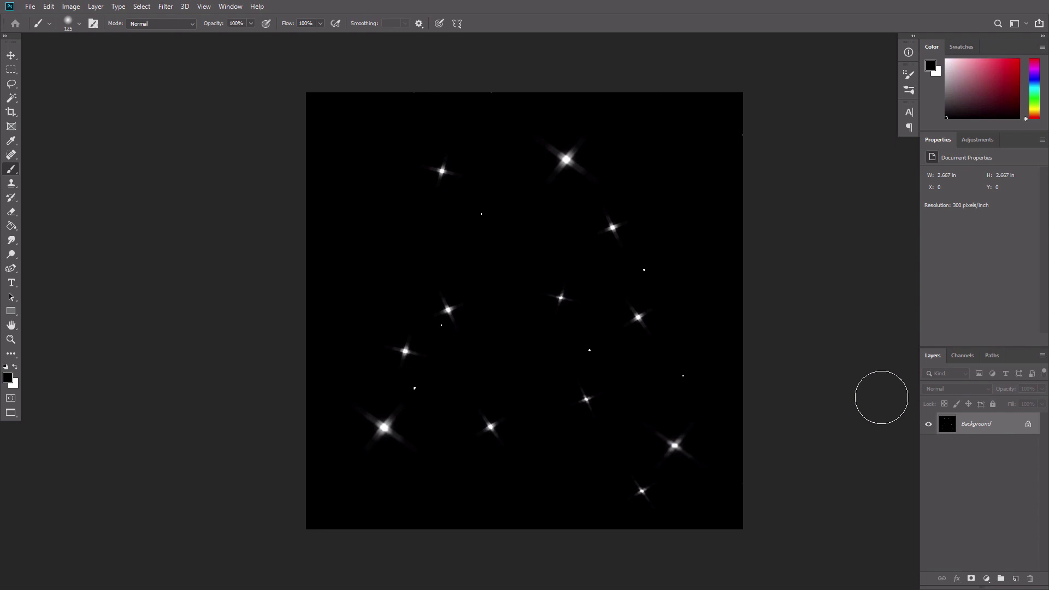
pyautogui.hotkey('ctrl', 'i')
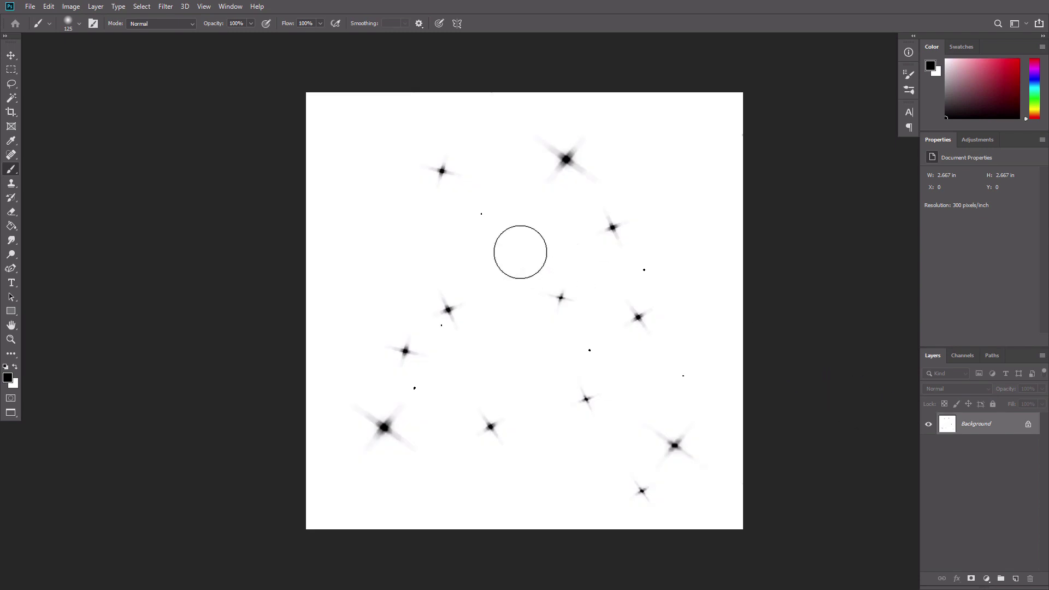
# Define the inverted sparkle image as a brush preset named Sparkle.
pyautogui.click(54, 7)
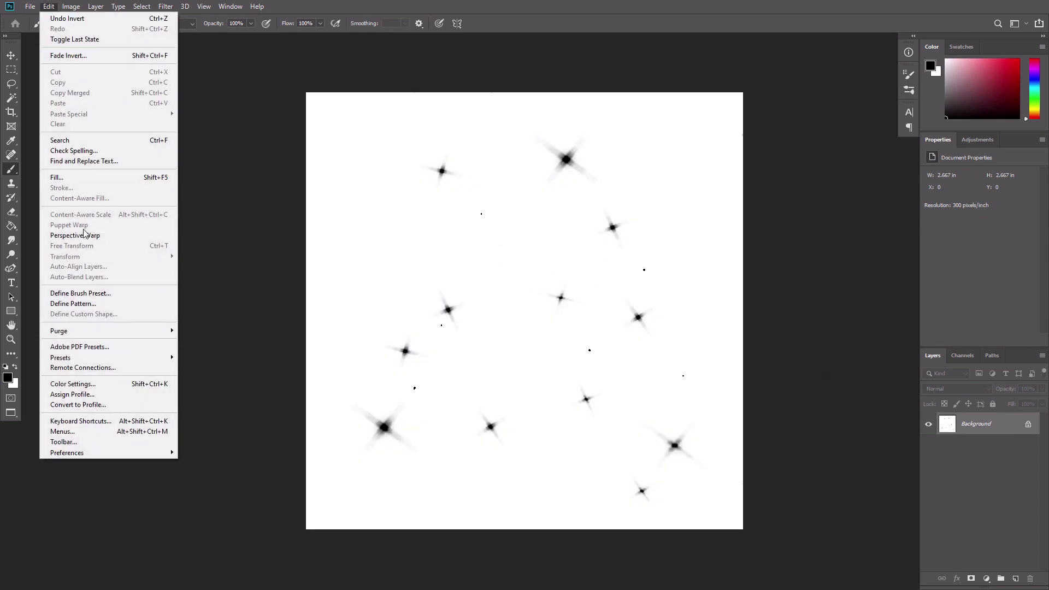
pyautogui.click(89, 293)
pyautogui.write('Spa')
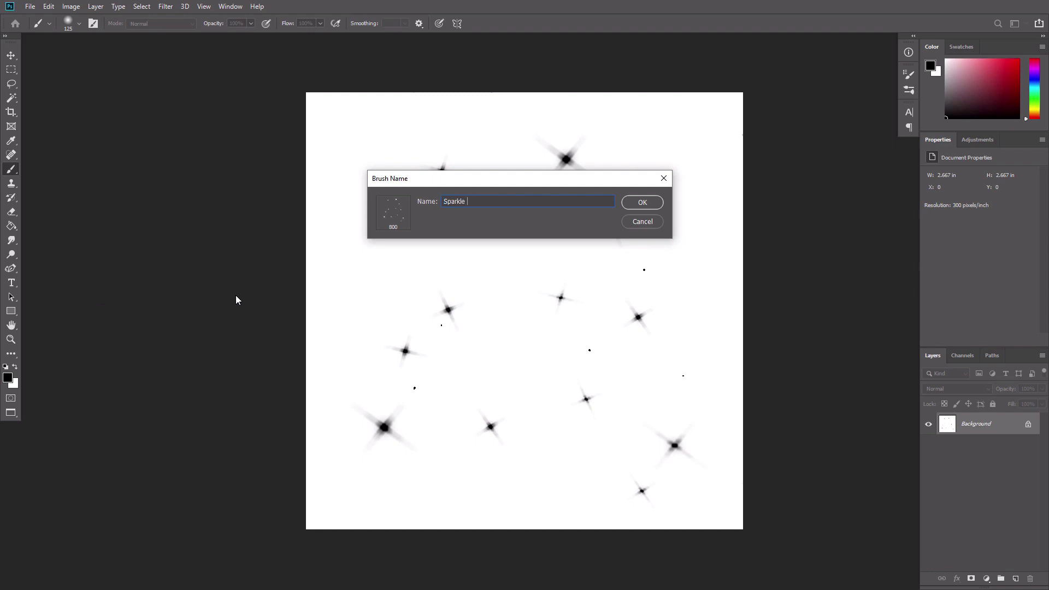
pyautogui.write('rkle')
pyautogui.press('Return')
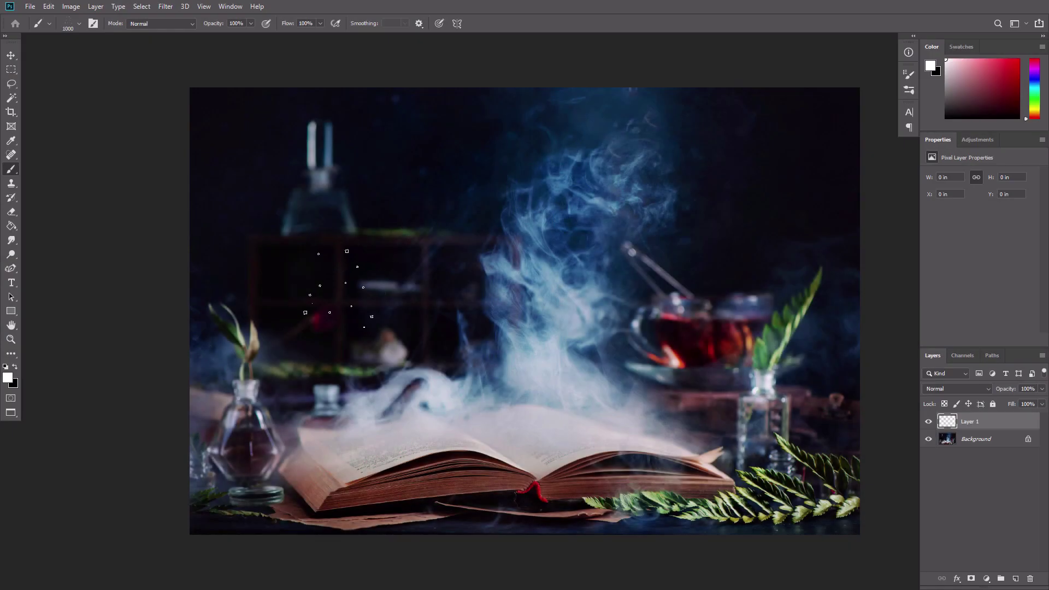
# Try a sparkle brush stroke across the book photo on Layer 1 and undo it.
pyautogui.moveTo(321, 304)
pyautogui.mouseDown()
pyautogui.moveTo(397, 243)
pyautogui.moveTo(653, 280)
pyautogui.mouseUp()
pyautogui.hotkey('ctrl', 'z')
# Enlarge the sparkle brush to 1200 px and set its tip spacing to 73%.
pyautogui.press(']')
pyautogui.press(']')
pyautogui.click(906, 73)
pyautogui.click(716, 105)
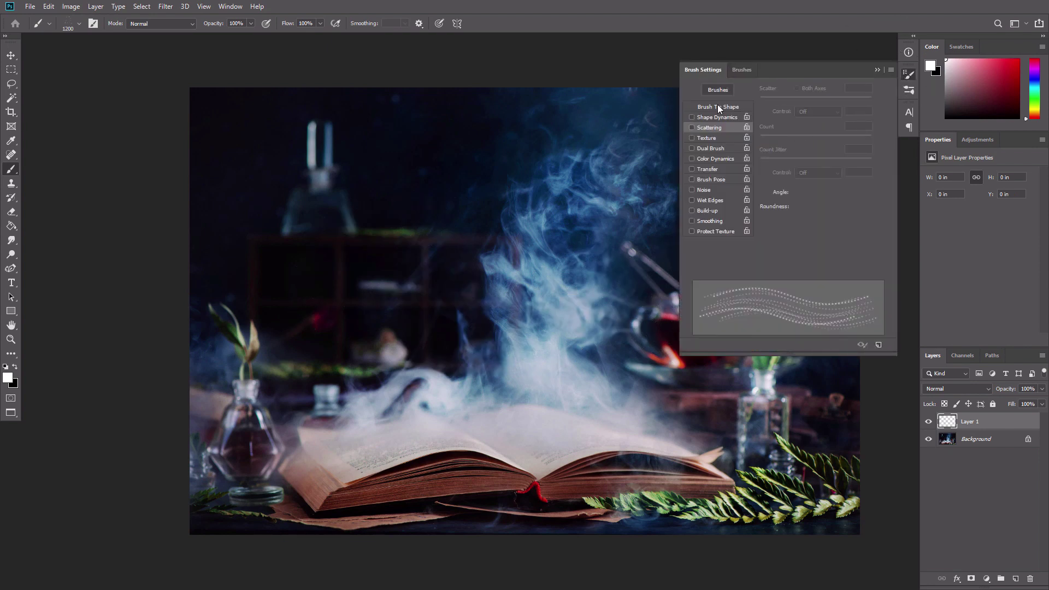
pyautogui.click(772, 256)
pyautogui.moveTo(773, 258); pyautogui.dragTo(791, 259)
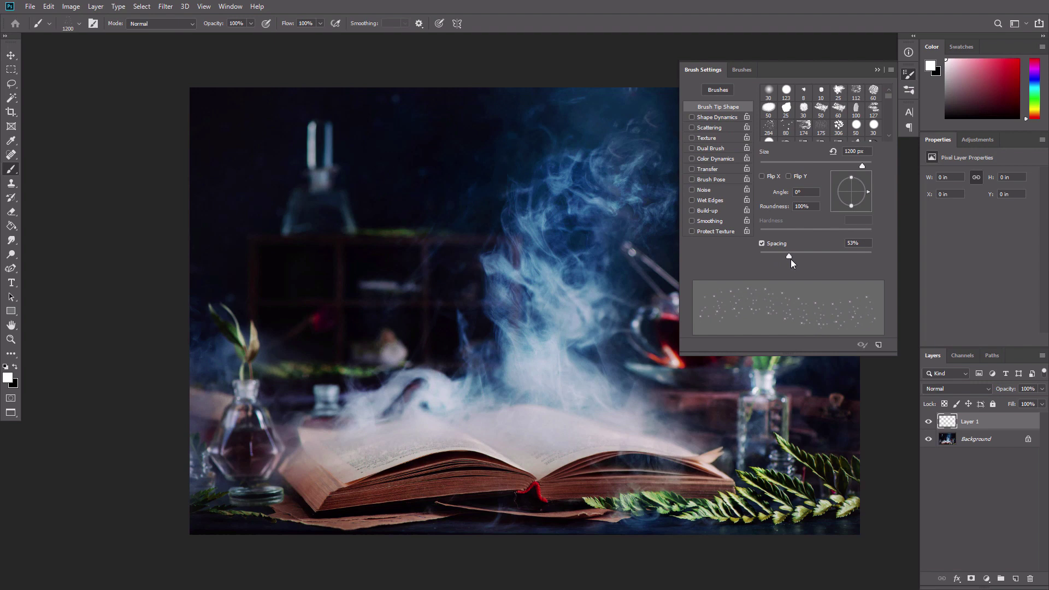
# Enable Shape Dynamics for the brush with a Size Jitter of 25% and an Angle Jitter of 35%.
pyautogui.click(707, 117)
pyautogui.moveTo(762, 100); pyautogui.dragTo(787, 101)
pyautogui.click(782, 186)
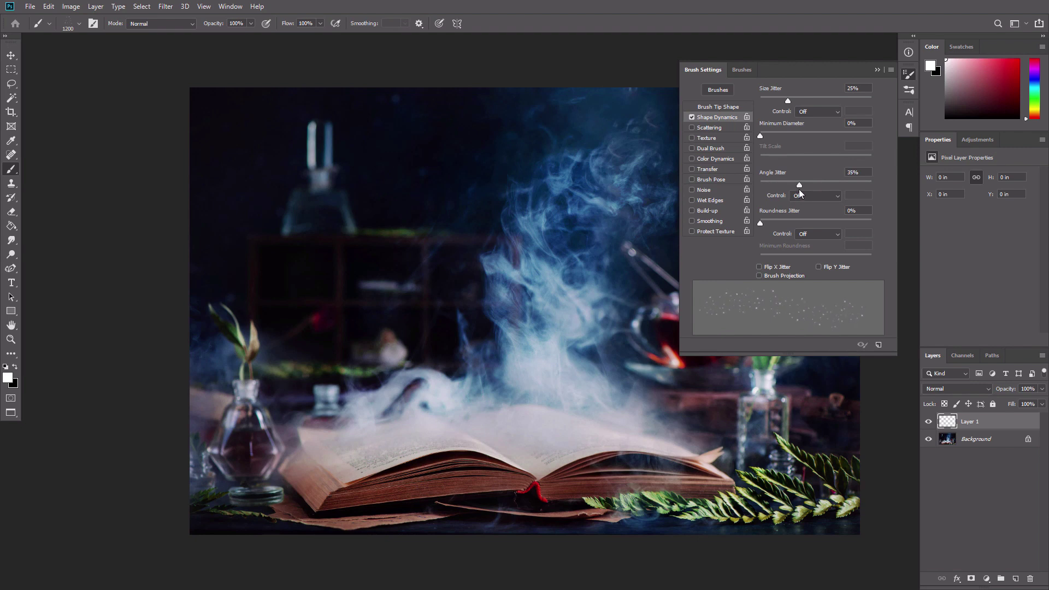
# Enable Scattering for the brush, raise the scatter amount slightly, and close the brush settings.
pyautogui.click(710, 129)
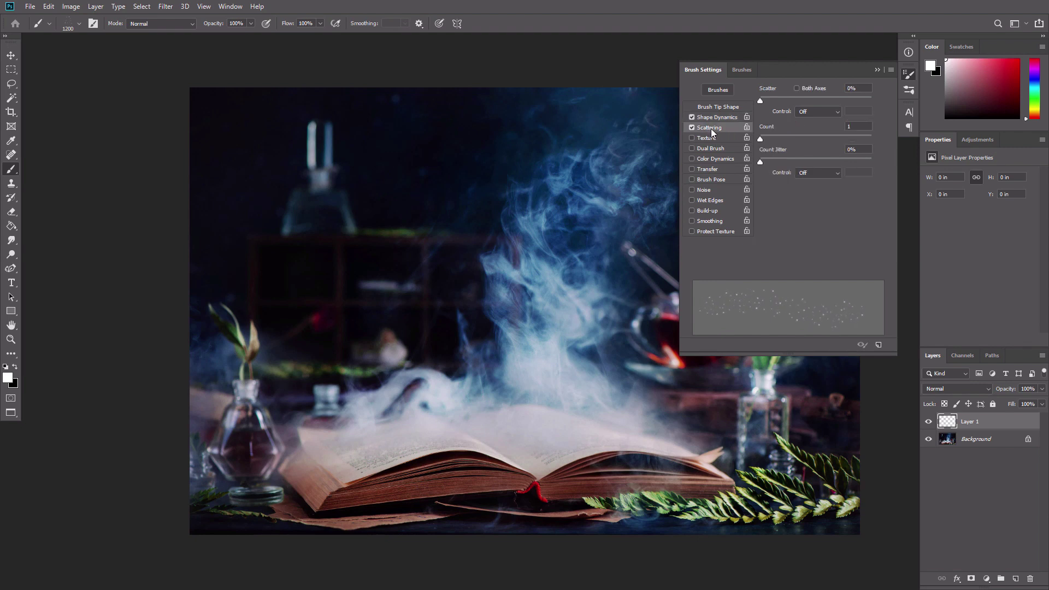
pyautogui.moveTo(763, 100); pyautogui.dragTo(776, 101)
pyautogui.click(877, 70)
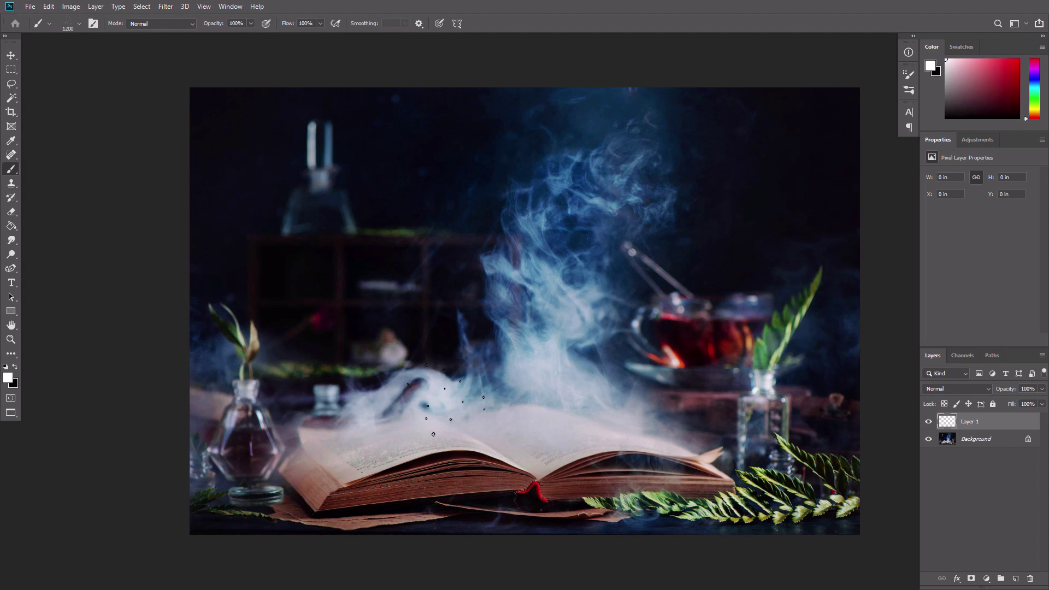
# Paint sparkles over the rising smoke and the open book on Layer 1, varying the brush size.
pyautogui.moveTo(445, 399)
pyautogui.mouseDown()
pyautogui.moveTo(502, 208)
pyautogui.moveTo(540, 289)
pyautogui.mouseUp()
pyautogui.moveTo(427, 378)
pyautogui.mouseDown()
pyautogui.moveTo(459, 410)
pyautogui.moveTo(513, 388)
pyautogui.moveTo(590, 393)
pyautogui.moveTo(600, 447)
pyautogui.mouseUp()
pyautogui.press(']')
pyautogui.press(']')
pyautogui.press('[')
pyautogui.press('[')
pyautogui.press('[')
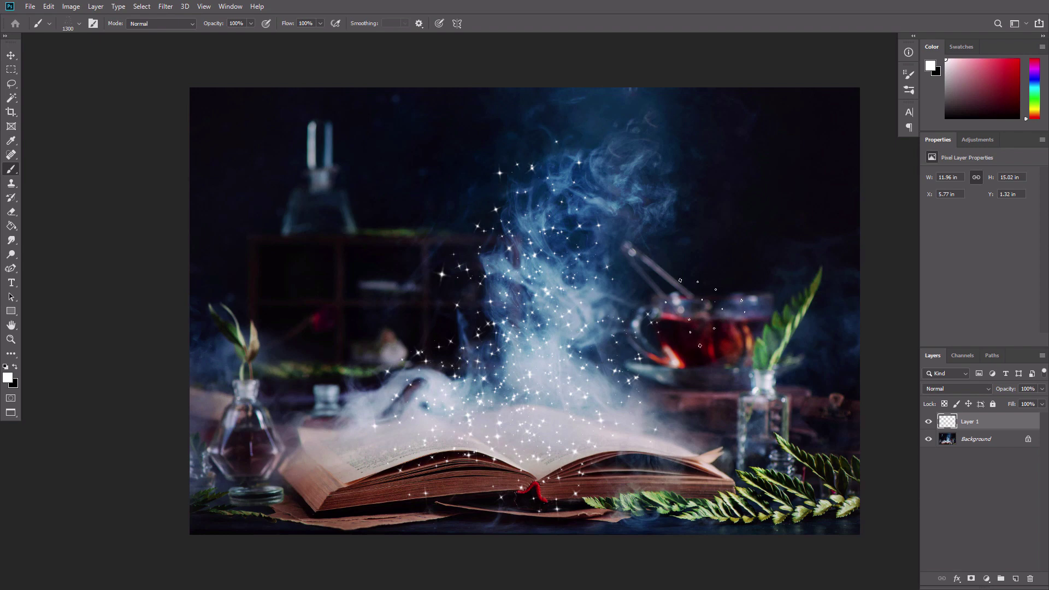